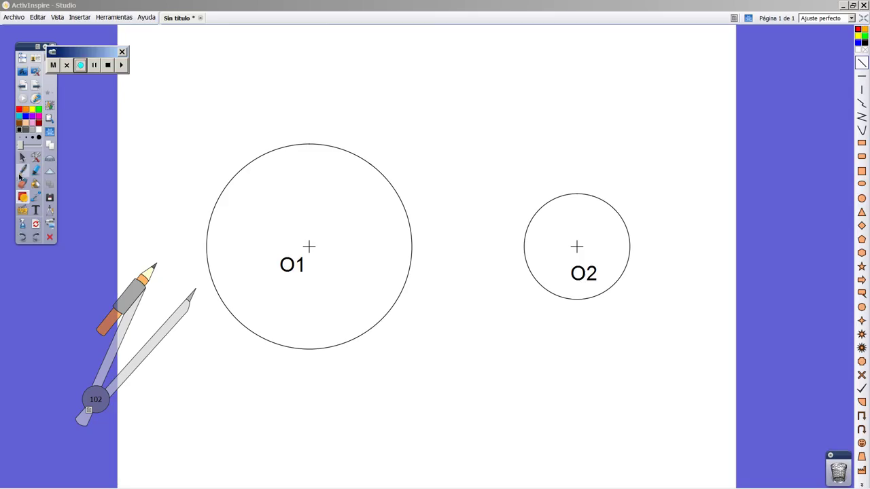
Step: Draw a red horizontal line joining the circle centres O1 and O2
{"action": "left_click", "coordinate": [862, 75]}
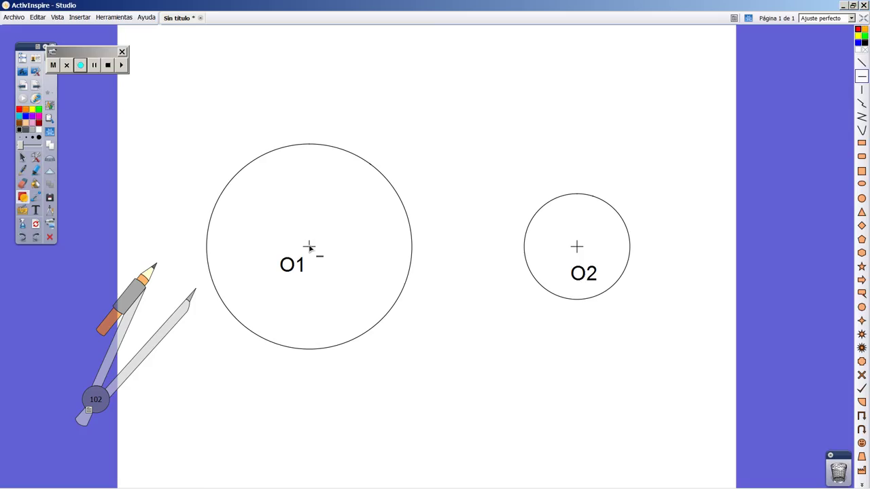
{"action": "left_click_drag", "start_coordinate": [310, 247], "coordinate": [376, 247]}
{"action": "left_click_drag", "start_coordinate": [309, 247], "coordinate": [567, 249]}
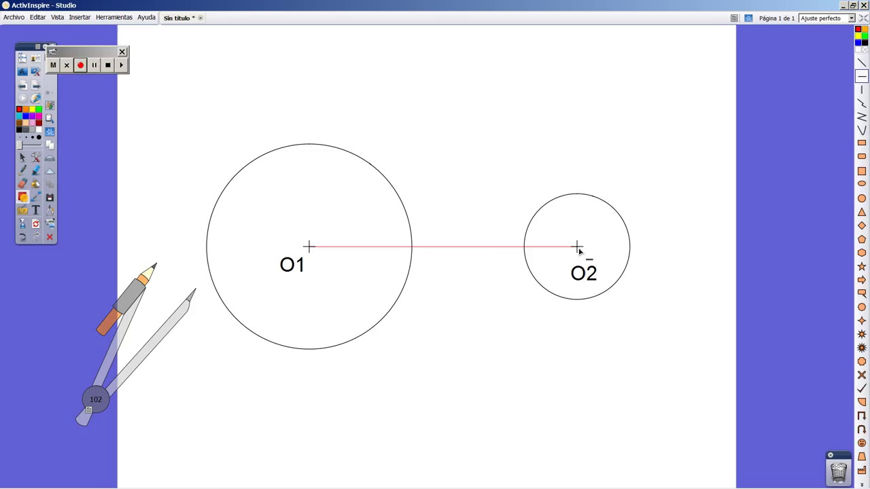
Step: With the compass centred on O1 and opened beyond the midpoint of O1-O2, draw one arc above and one below the centre line
{"action": "mouse_move", "coordinate": [102, 400]}
{"action": "left_mouse_down"}
{"action": "mouse_move", "coordinate": [245, 316]}
{"action": "mouse_move", "coordinate": [215, 361]}
{"action": "mouse_move", "coordinate": [278, 203]}
{"action": "mouse_move", "coordinate": [324, 213]}
{"action": "mouse_move", "coordinate": [324, 206]}
{"action": "mouse_move", "coordinate": [466, 206]}
{"action": "left_mouse_up"}
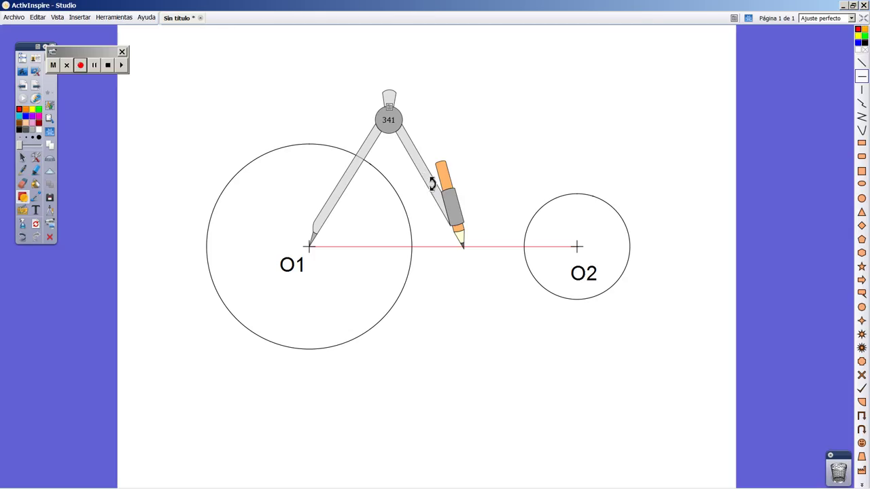
{"action": "mouse_move", "coordinate": [432, 183]}
{"action": "left_mouse_down"}
{"action": "mouse_move", "coordinate": [344, 82]}
{"action": "mouse_move", "coordinate": [316, 98]}
{"action": "mouse_move", "coordinate": [466, 193]}
{"action": "mouse_move", "coordinate": [460, 216]}
{"action": "left_mouse_up"}
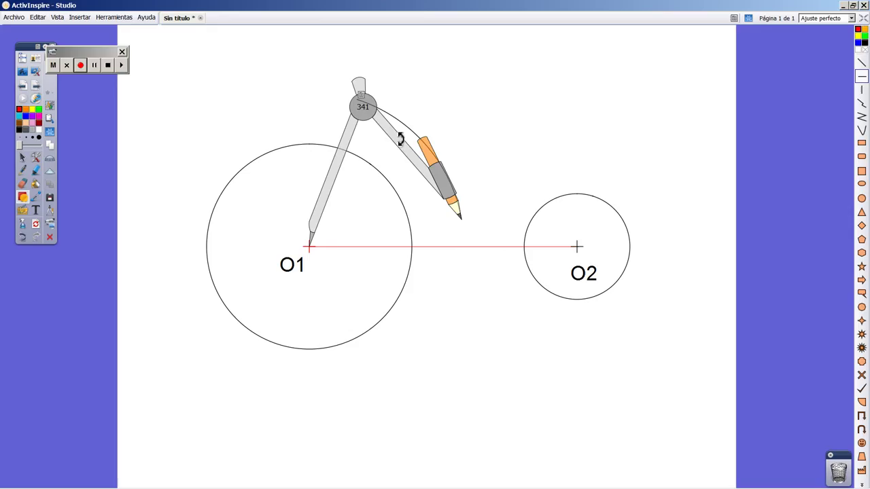
{"action": "mouse_move", "coordinate": [401, 139]}
{"action": "left_mouse_down"}
{"action": "mouse_move", "coordinate": [462, 235]}
{"action": "mouse_move", "coordinate": [449, 363]}
{"action": "left_mouse_up"}
{"action": "mouse_move", "coordinate": [395, 375]}
{"action": "left_mouse_down"}
{"action": "mouse_move", "coordinate": [454, 320]}
{"action": "mouse_move", "coordinate": [451, 307]}
{"action": "left_mouse_up"}
Step: With the same compass opening centred on O2, draw arcs crossing the two existing ones, and move the compass off the centre
{"action": "left_click_drag", "start_coordinate": [343, 173], "coordinate": [614, 227]}
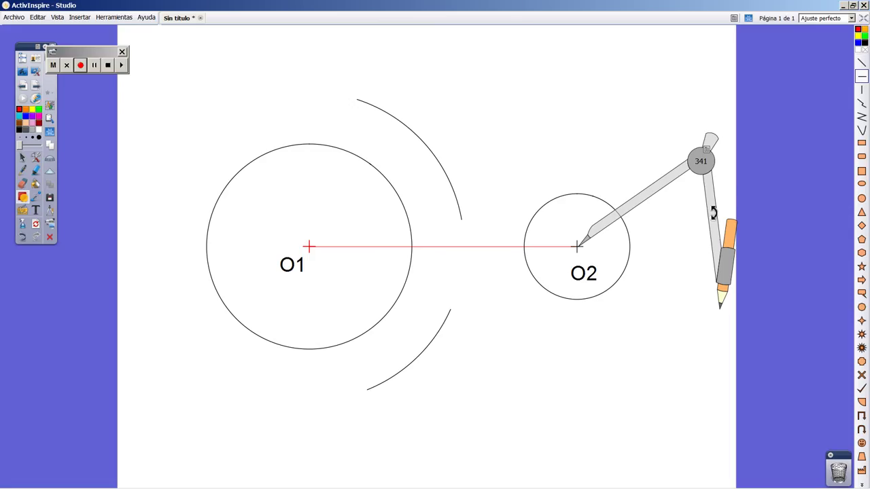
{"action": "mouse_move", "coordinate": [713, 212]}
{"action": "left_mouse_down"}
{"action": "mouse_move", "coordinate": [676, 272]}
{"action": "mouse_move", "coordinate": [571, 342]}
{"action": "mouse_move", "coordinate": [581, 346]}
{"action": "mouse_move", "coordinate": [515, 340]}
{"action": "left_mouse_up"}
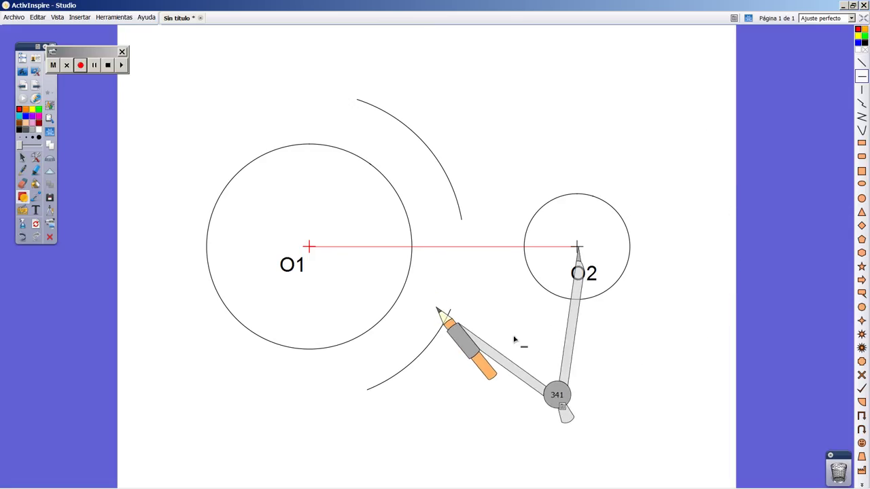
{"action": "left_click_drag", "start_coordinate": [448, 312], "coordinate": [484, 343]}
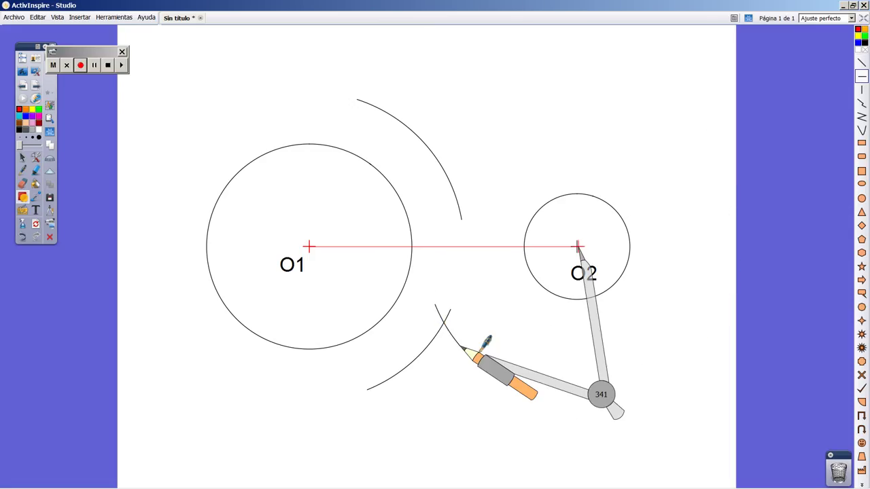
{"action": "left_click_drag", "start_coordinate": [534, 379], "coordinate": [440, 210]}
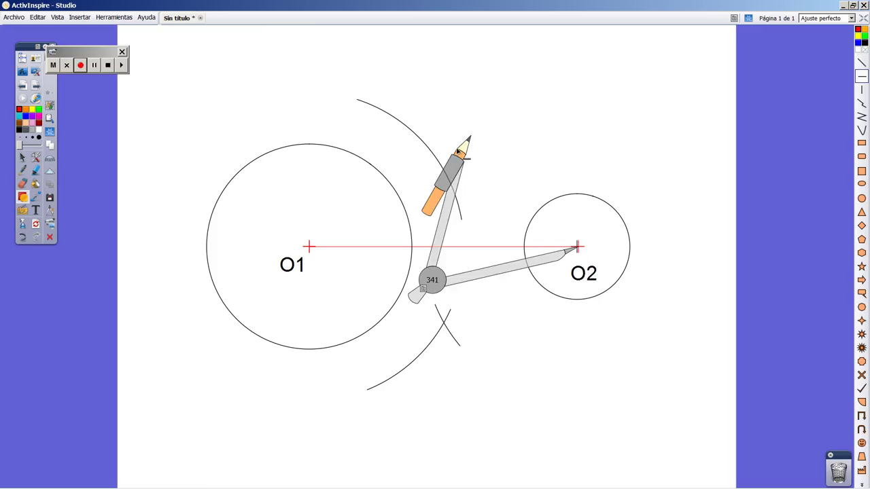
{"action": "left_click_drag", "start_coordinate": [467, 141], "coordinate": [432, 197]}
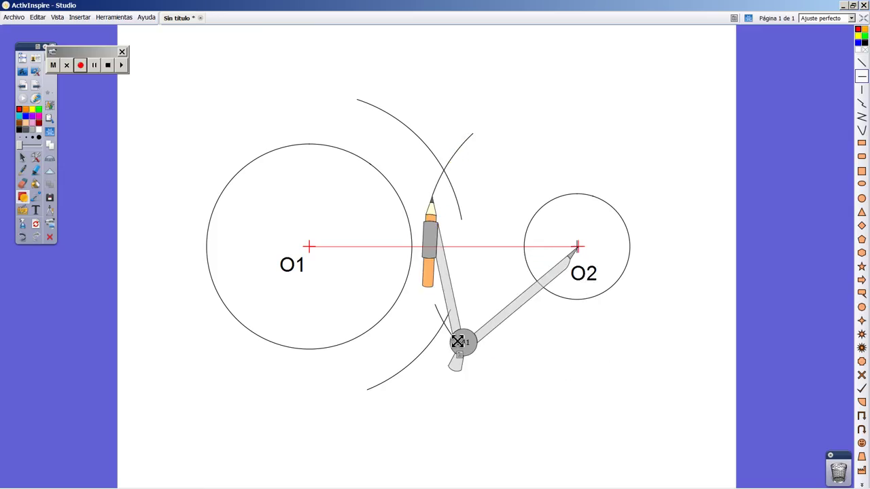
{"action": "left_click_drag", "start_coordinate": [462, 342], "coordinate": [606, 342]}
Step: Highlight the two arc intersections in light blue and join them with a red vertical line as the bisector of O1-O2
{"action": "left_click", "coordinate": [35, 170]}
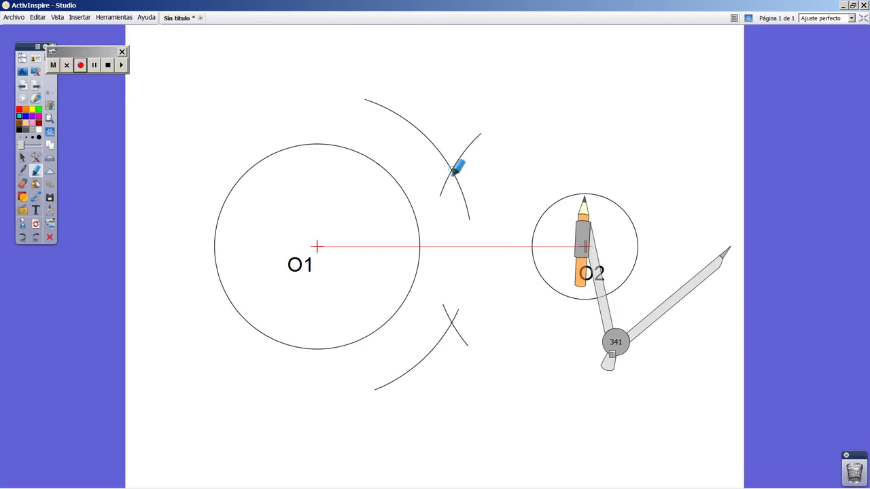
{"action": "left_click", "coordinate": [451, 169]}
{"action": "left_click", "coordinate": [451, 322]}
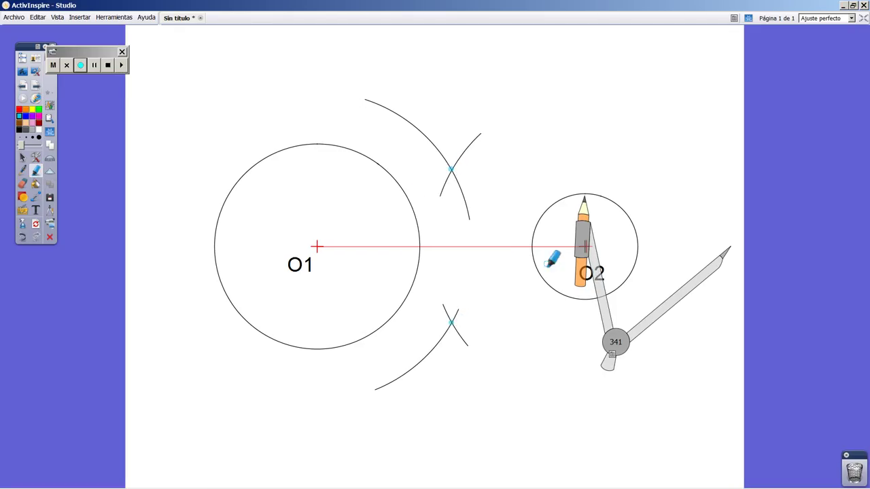
{"action": "left_click", "coordinate": [22, 197]}
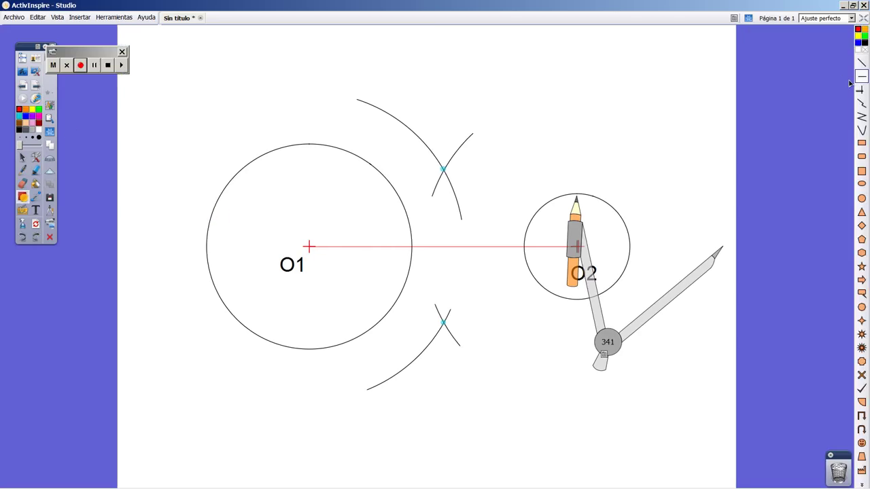
{"action": "left_click", "coordinate": [861, 89]}
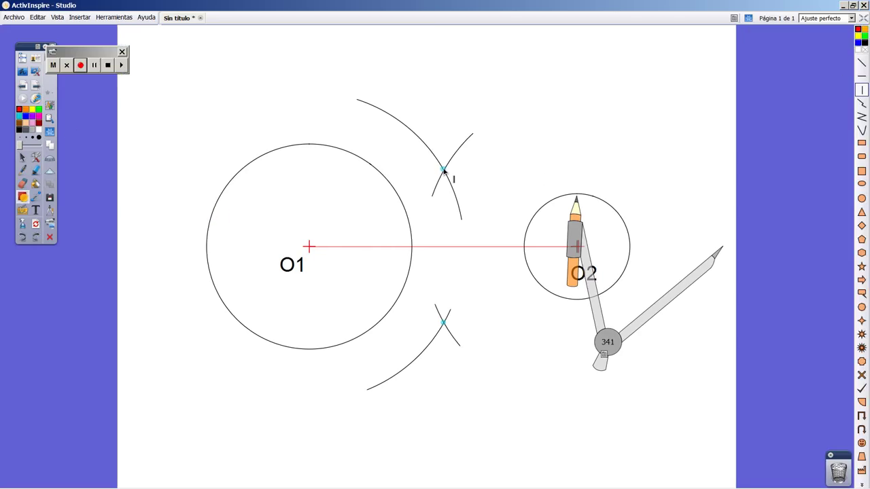
{"action": "left_click_drag", "start_coordinate": [442, 171], "coordinate": [435, 317]}
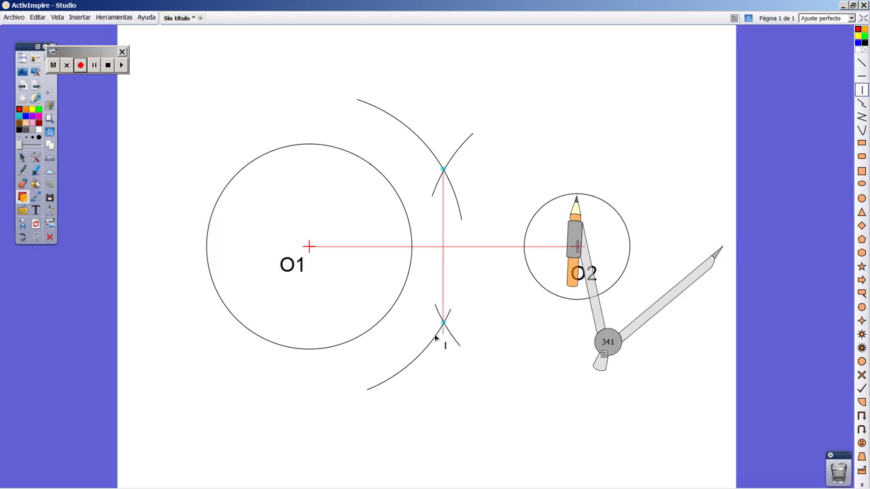
Step: Label the point where the bisector crosses the centre line as M, with the text just below it
{"action": "left_click", "coordinate": [36, 210]}
{"action": "left_click", "coordinate": [463, 268]}
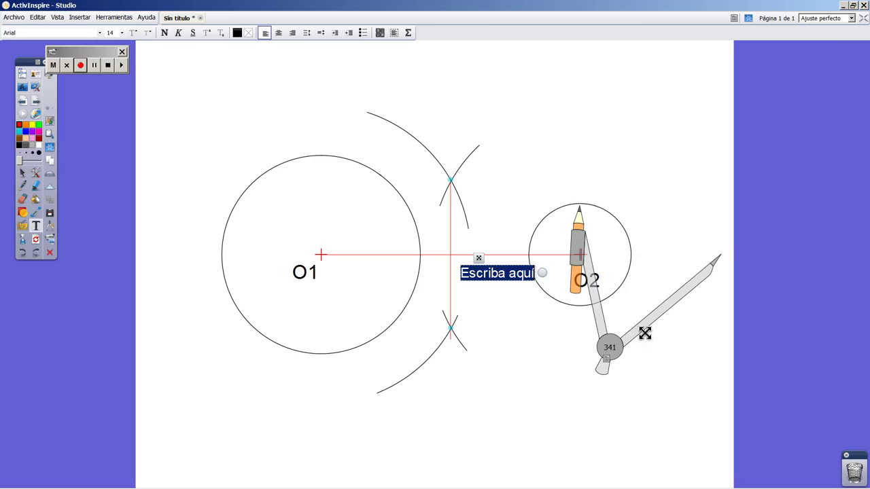
{"action": "type", "text": "M"}
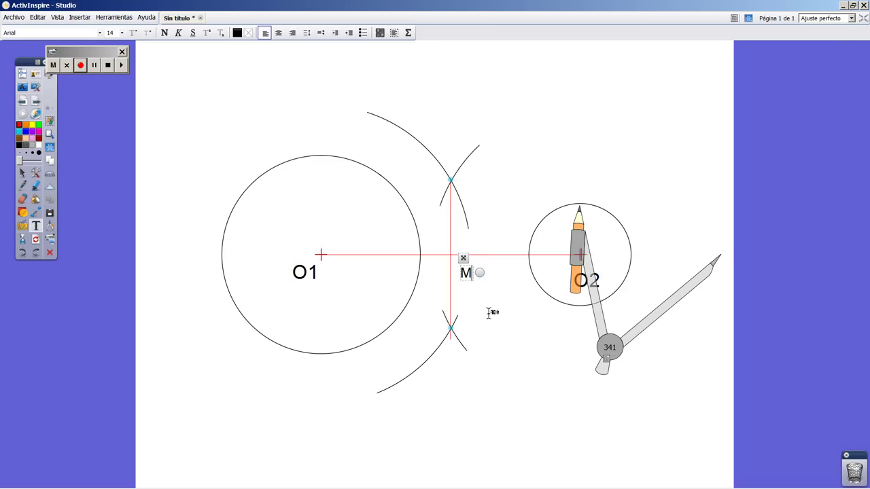
{"action": "left_click_drag", "start_coordinate": [466, 259], "coordinate": [461, 262]}
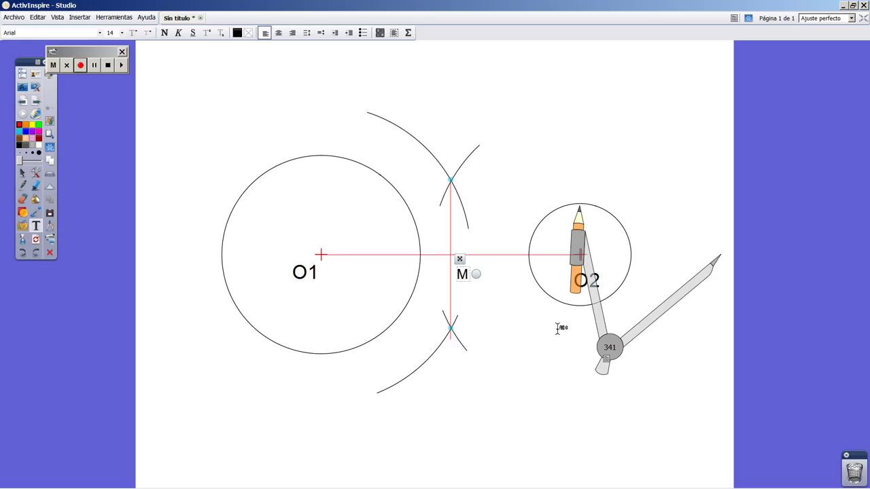
Step: Draw a full compass circle centred on M through O1 and O2, and park the compass beside the figure
{"action": "mouse_move", "coordinate": [604, 354]}
{"action": "left_mouse_down"}
{"action": "mouse_move", "coordinate": [505, 336]}
{"action": "mouse_move", "coordinate": [345, 354]}
{"action": "left_mouse_up"}
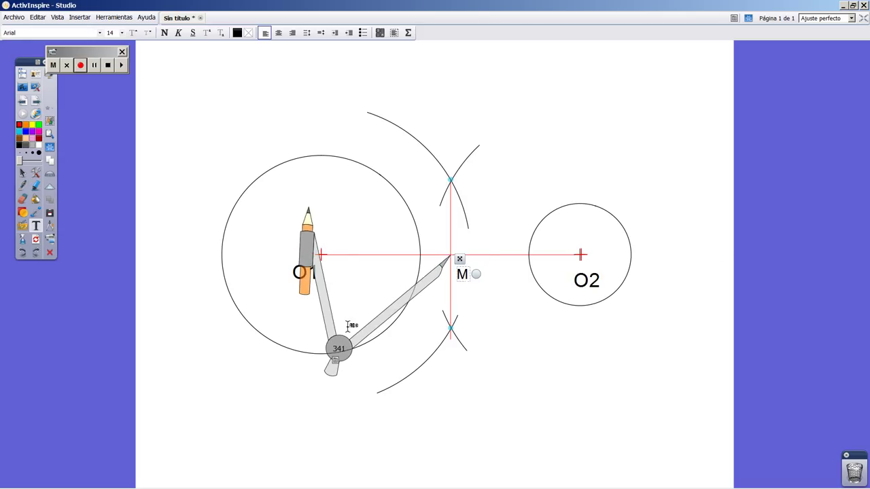
{"action": "mouse_move", "coordinate": [319, 283]}
{"action": "left_mouse_down"}
{"action": "mouse_move", "coordinate": [346, 314]}
{"action": "mouse_move", "coordinate": [324, 292]}
{"action": "mouse_move", "coordinate": [351, 181]}
{"action": "mouse_move", "coordinate": [408, 127]}
{"action": "mouse_move", "coordinate": [625, 262]}
{"action": "mouse_move", "coordinate": [460, 342]}
{"action": "mouse_move", "coordinate": [335, 260]}
{"action": "mouse_move", "coordinate": [318, 179]}
{"action": "mouse_move", "coordinate": [340, 189]}
{"action": "left_mouse_up"}
{"action": "left_click_drag", "start_coordinate": [311, 329], "coordinate": [159, 369]}
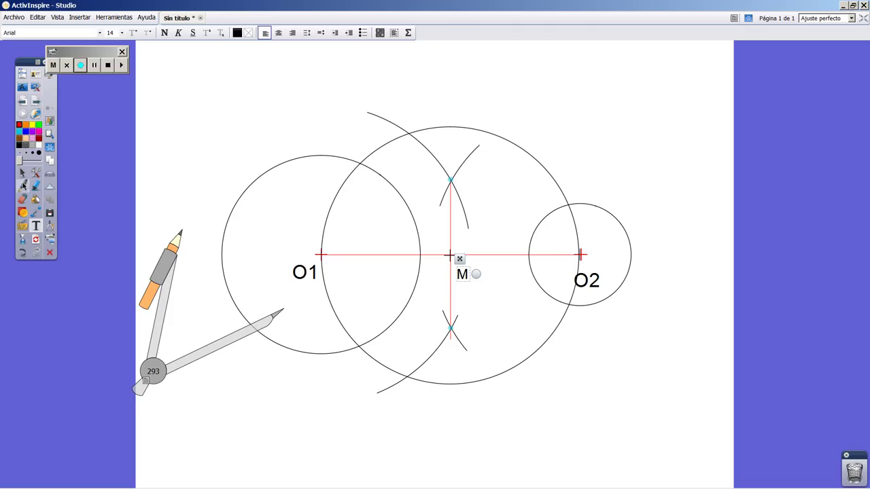
Step: Draw a separate red horizontal auxiliary line in the empty space above the circles
{"action": "left_click", "coordinate": [23, 212]}
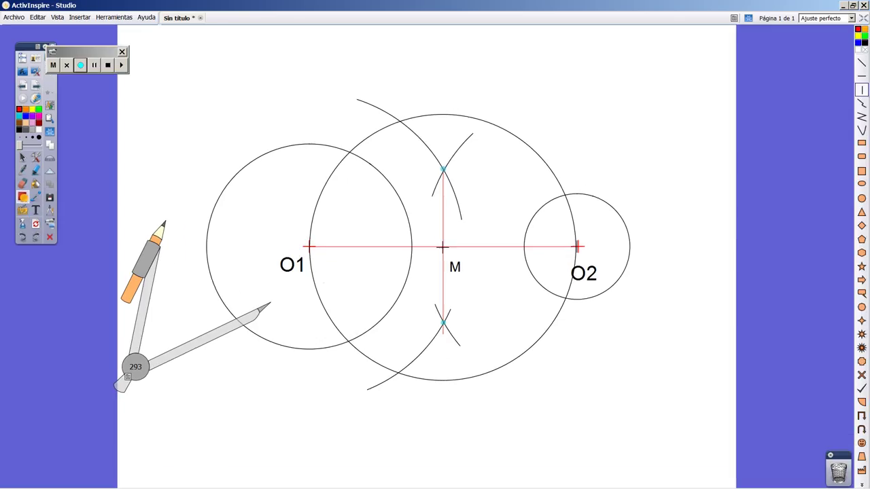
{"action": "left_click", "coordinate": [861, 76]}
{"action": "left_click_drag", "start_coordinate": [483, 69], "coordinate": [679, 77]}
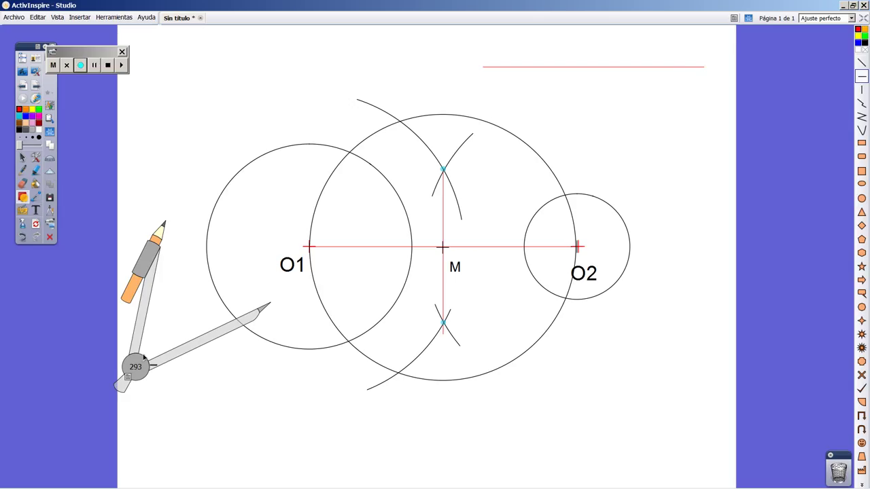
Step: Take circle O1's radius with the compass and mark it with an arc on the auxiliary line from its left end
{"action": "left_click_drag", "start_coordinate": [135, 367], "coordinate": [179, 311]}
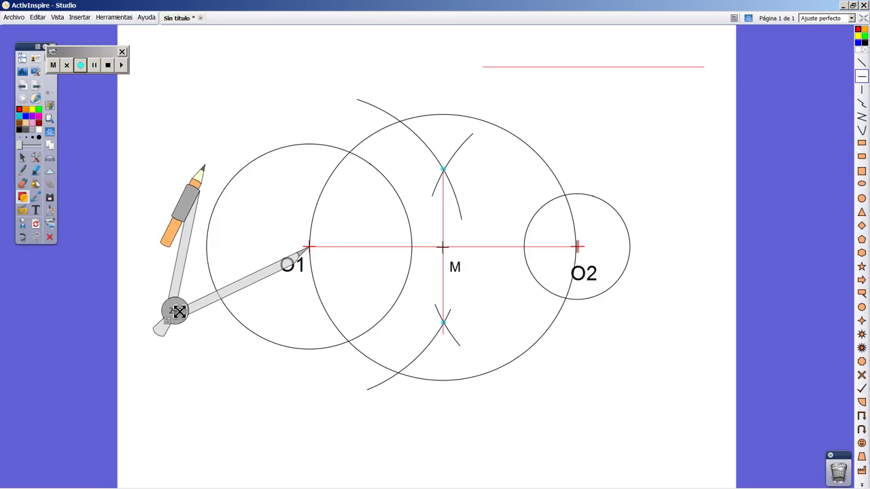
{"action": "mouse_move", "coordinate": [179, 260]}
{"action": "left_mouse_down"}
{"action": "mouse_move", "coordinate": [252, 182]}
{"action": "mouse_move", "coordinate": [355, 218]}
{"action": "mouse_move", "coordinate": [353, 208]}
{"action": "left_mouse_up"}
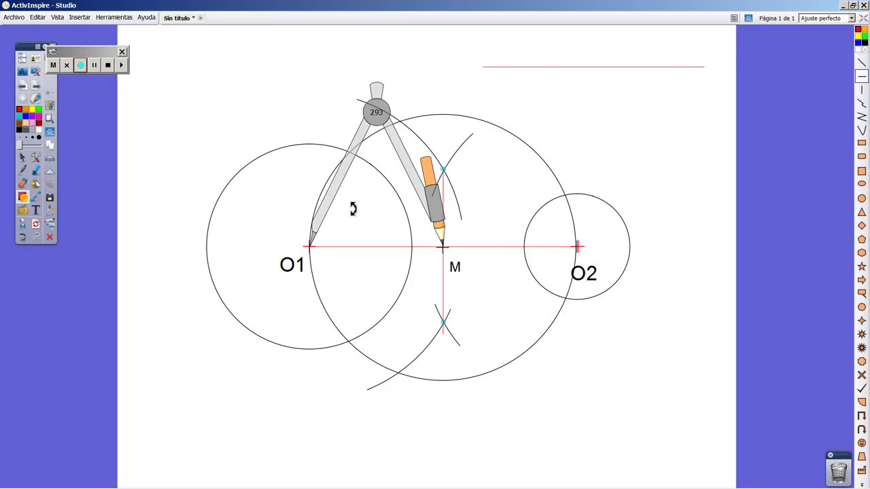
{"action": "left_click_drag", "start_coordinate": [436, 219], "coordinate": [408, 219]}
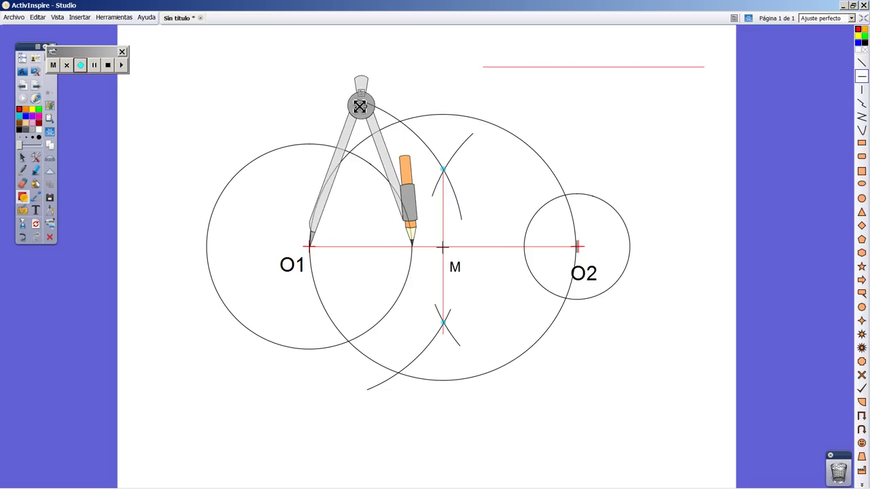
{"action": "left_click_drag", "start_coordinate": [359, 103], "coordinate": [566, 88]}
{"action": "left_click_drag", "start_coordinate": [590, 138], "coordinate": [441, 229]}
{"action": "left_click_drag", "start_coordinate": [488, 285], "coordinate": [454, 124]}
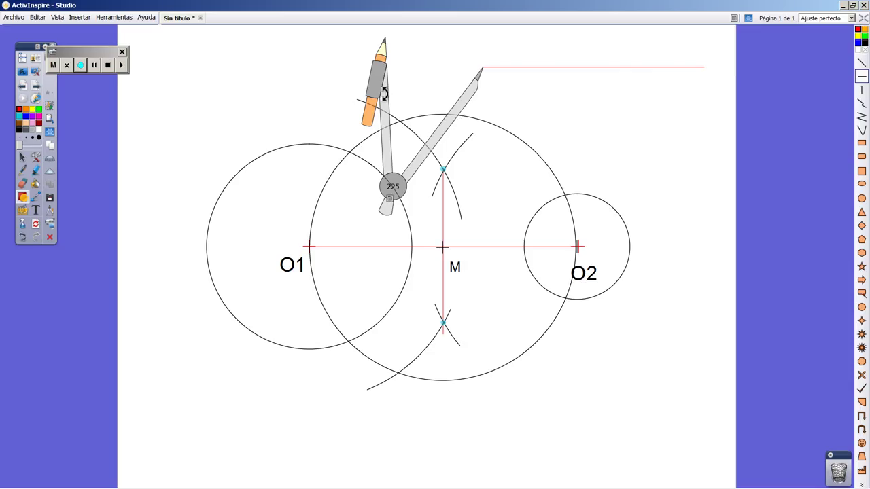
{"action": "mouse_move", "coordinate": [387, 97]}
{"action": "left_mouse_down"}
{"action": "mouse_move", "coordinate": [472, 38]}
{"action": "mouse_move", "coordinate": [524, 38]}
{"action": "mouse_move", "coordinate": [571, 58]}
{"action": "left_mouse_up"}
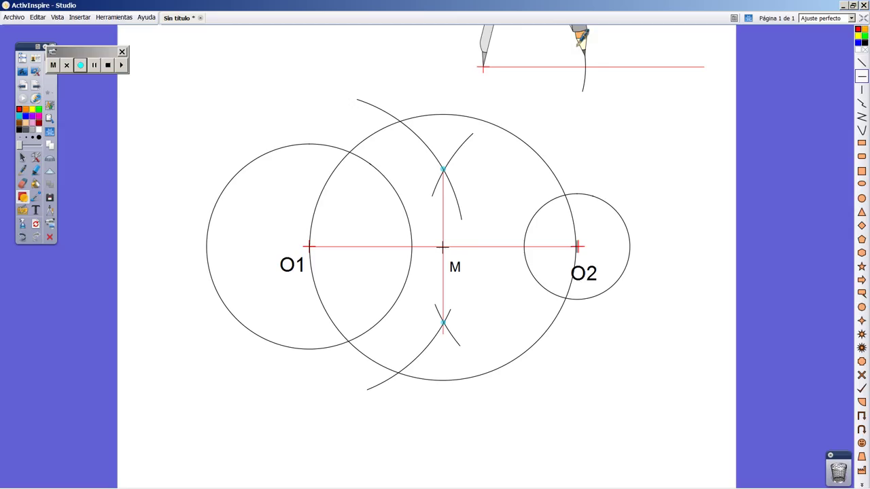
{"action": "left_click_drag", "start_coordinate": [500, 57], "coordinate": [619, 156]}
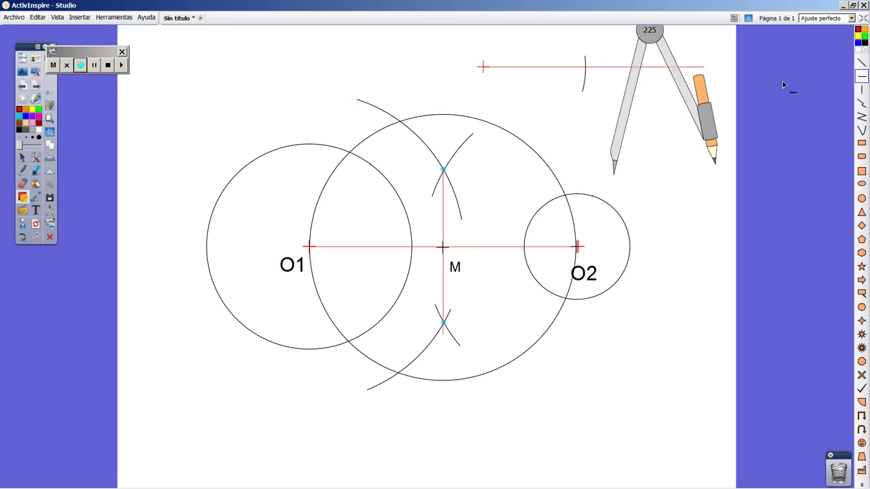
Step: Draw a blue dimension below the auxiliary line, with two vertical extension lines and a horizontal line spanning the marked radius
{"action": "left_click", "coordinate": [861, 89]}
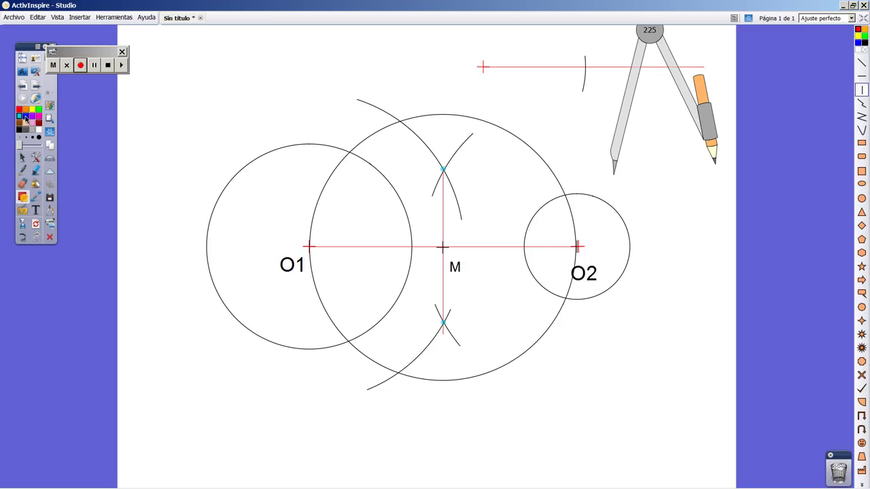
{"action": "left_click_drag", "start_coordinate": [586, 69], "coordinate": [587, 124]}
{"action": "left_click_drag", "start_coordinate": [483, 69], "coordinate": [485, 109]}
{"action": "left_click", "coordinate": [861, 76]}
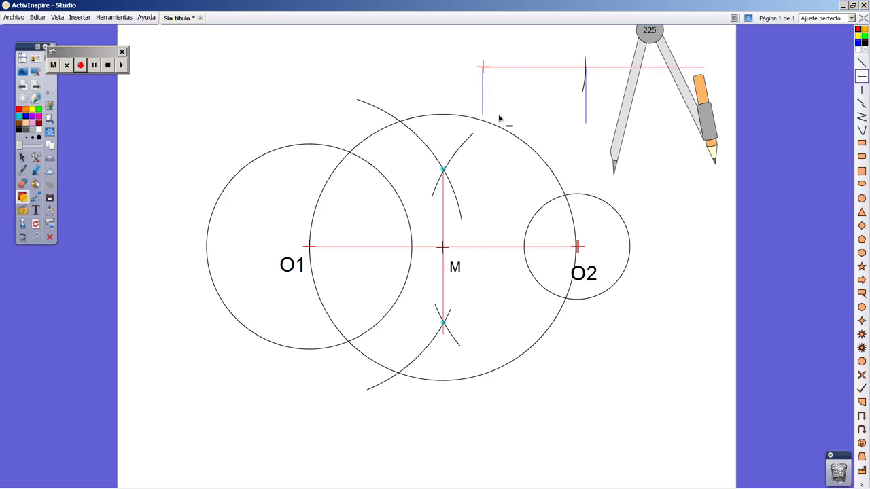
{"action": "left_click_drag", "start_coordinate": [482, 108], "coordinate": [588, 112]}
Step: Label the blue dimension as r1 and position the text just above its horizontal line
{"action": "left_click", "coordinate": [36, 210]}
{"action": "left_click", "coordinate": [551, 112]}
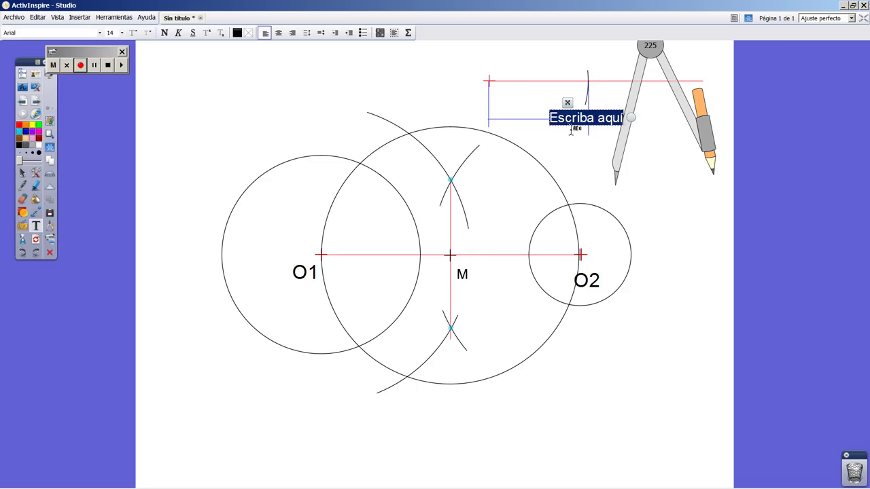
{"action": "type", "text": "r2"}
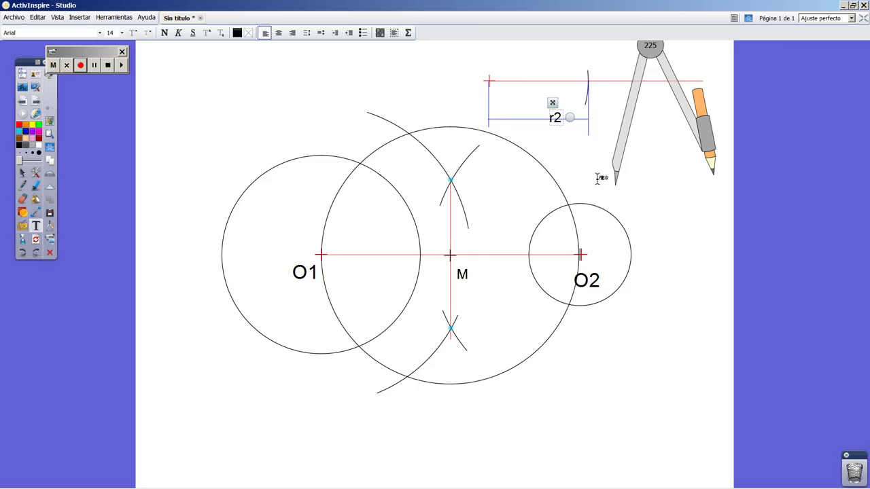
{"action": "key", "text": "BackSpace"}
{"action": "type", "text": "1"}
{"action": "left_click_drag", "start_coordinate": [558, 107], "coordinate": [551, 94]}
Step: Take circle O2's radius with the compass and mark it with an arc on the auxiliary line from its left end
{"action": "left_click_drag", "start_coordinate": [654, 63], "coordinate": [617, 127]}
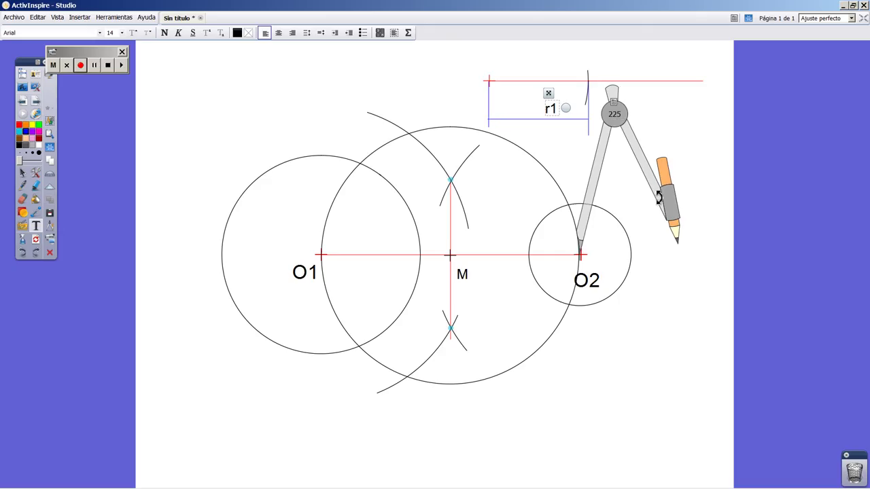
{"action": "left_click_drag", "start_coordinate": [661, 192], "coordinate": [557, 277]}
{"action": "left_click_drag", "start_coordinate": [490, 301], "coordinate": [542, 287]}
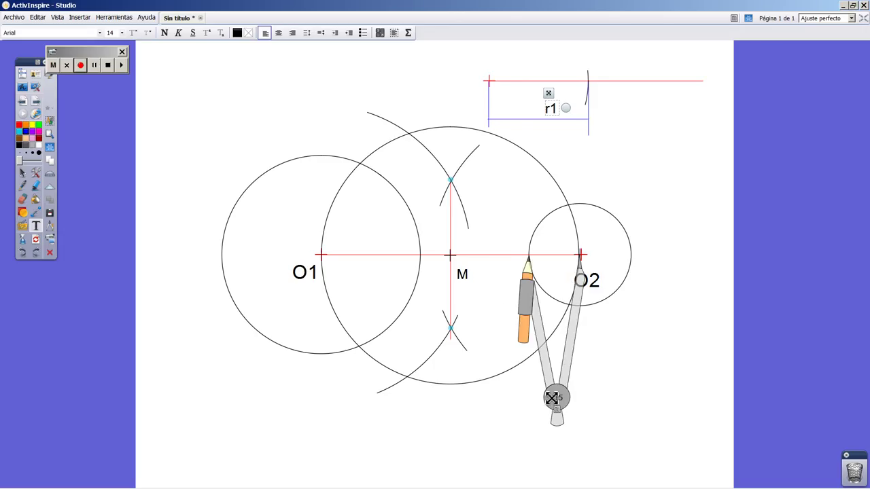
{"action": "left_click_drag", "start_coordinate": [556, 398], "coordinate": [465, 225]}
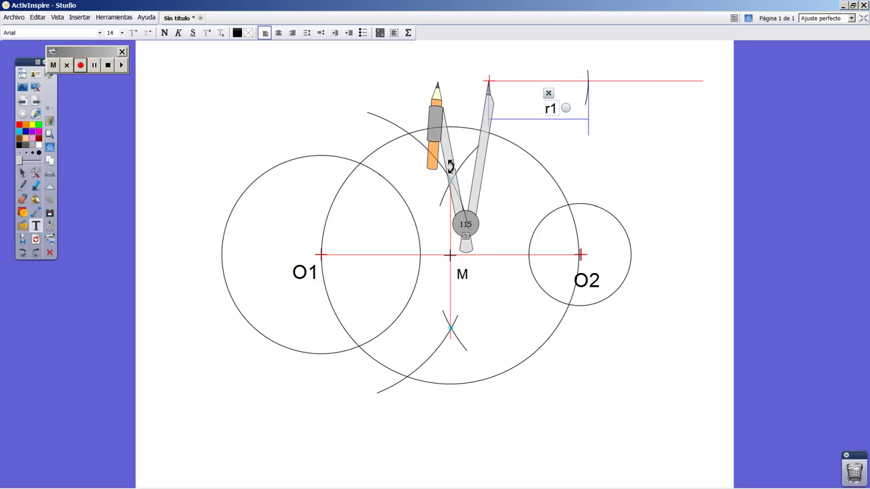
{"action": "mouse_move", "coordinate": [450, 167]}
{"action": "left_mouse_down"}
{"action": "mouse_move", "coordinate": [470, 68]}
{"action": "mouse_move", "coordinate": [515, 47]}
{"action": "left_mouse_up"}
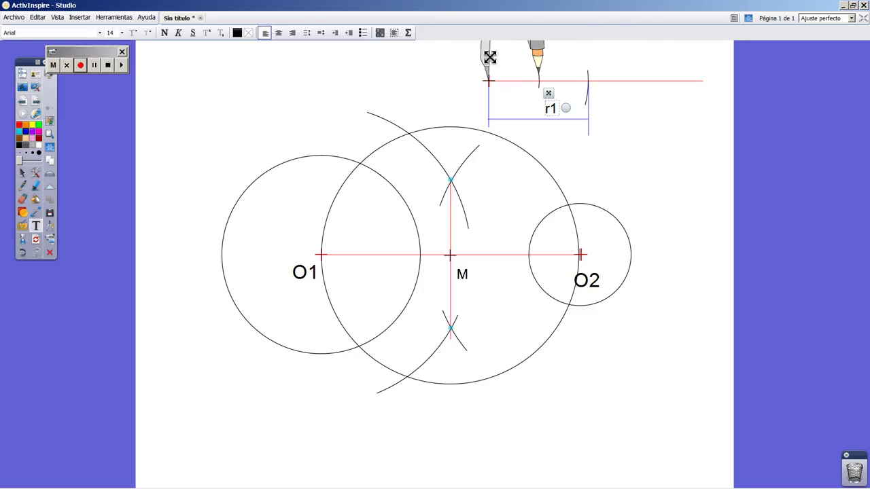
Step: Move the compass aside and dimension the shorter marked radius with a blue vertical extension line and a magenta horizontal line
{"action": "left_click_drag", "start_coordinate": [489, 56], "coordinate": [651, 162]}
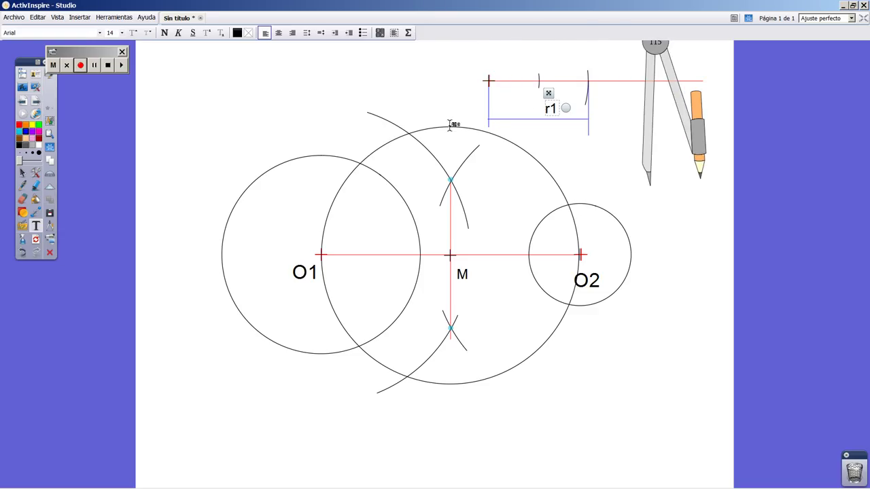
{"action": "left_click", "coordinate": [22, 212]}
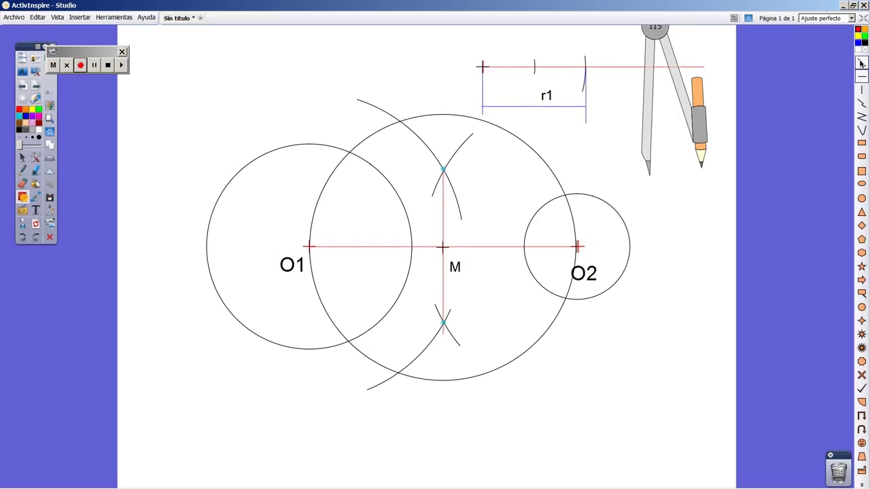
{"action": "left_click", "coordinate": [862, 90]}
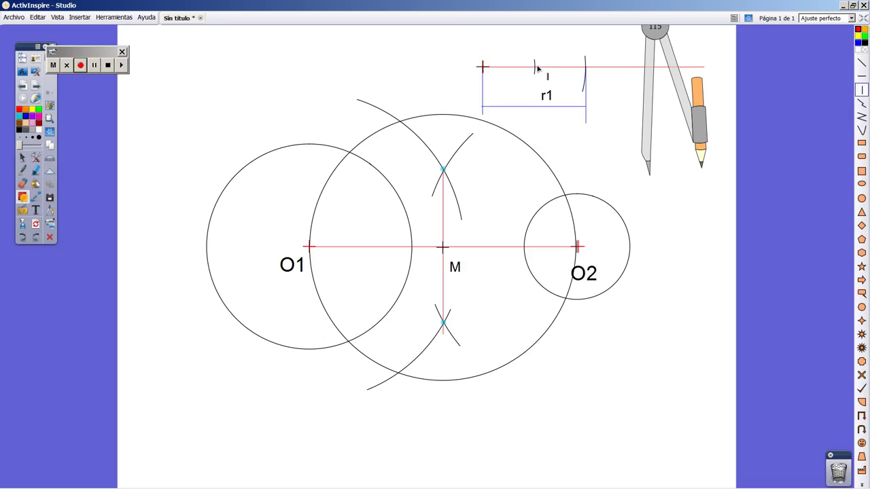
{"action": "left_click_drag", "start_coordinate": [535, 70], "coordinate": [536, 91]}
{"action": "left_click", "coordinate": [863, 80]}
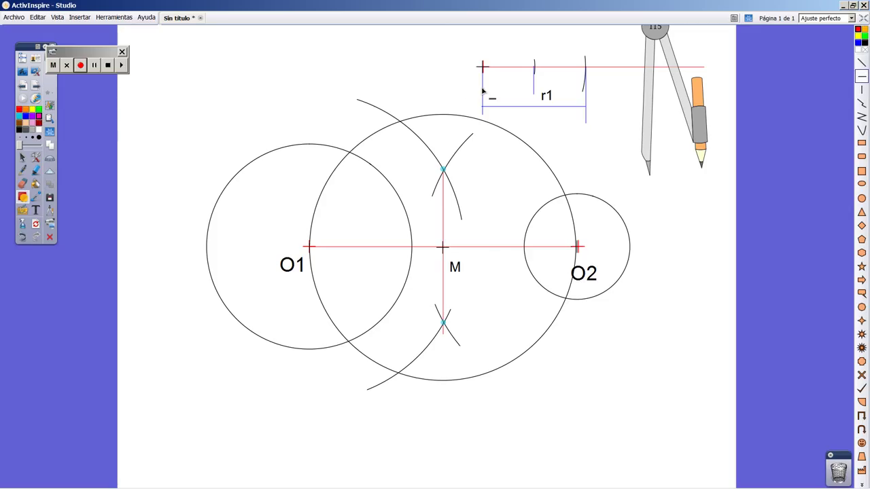
{"action": "left_click_drag", "start_coordinate": [482, 87], "coordinate": [515, 88]}
Step: Label the magenta dimension as r2 and position the text just above its horizontal line
{"action": "left_click", "coordinate": [36, 210]}
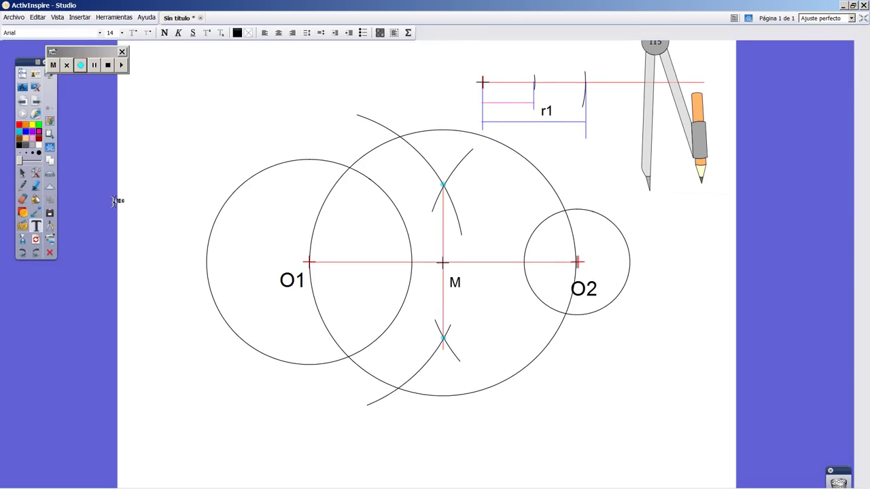
{"action": "left_click", "coordinate": [508, 98]}
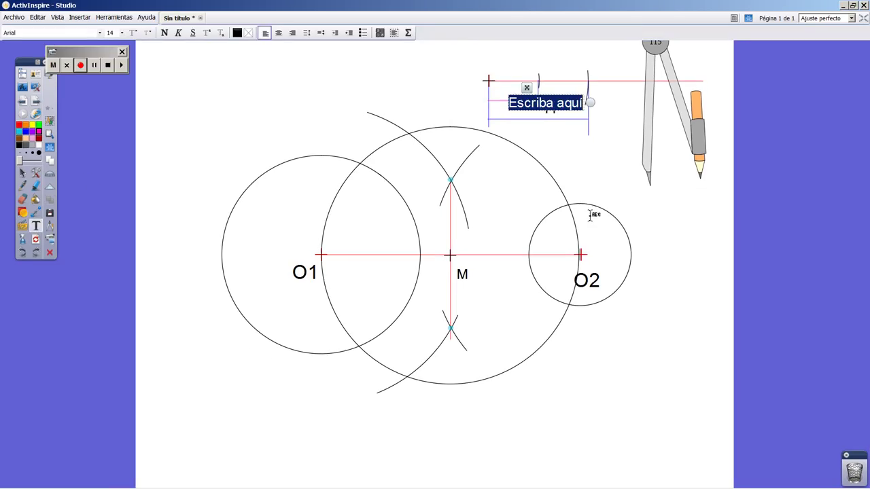
{"action": "type", "text": "r2"}
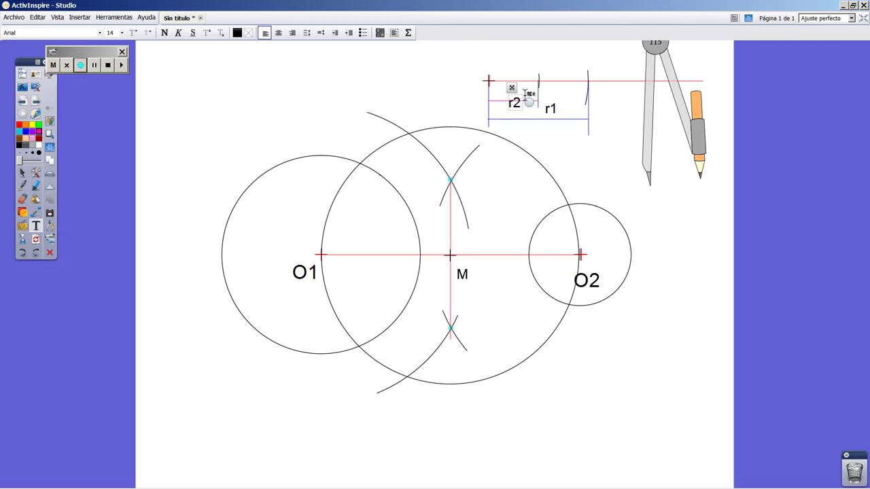
{"action": "left_click_drag", "start_coordinate": [515, 102], "coordinate": [514, 91]}
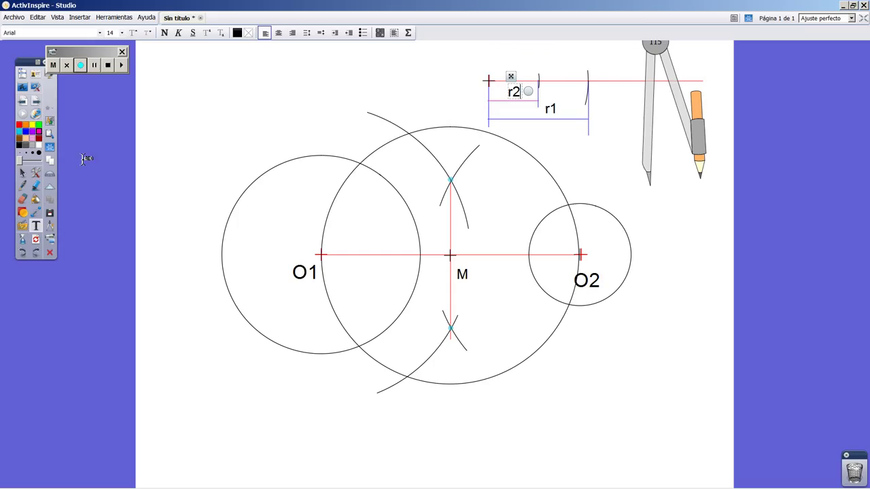
Step: Take the distance between the r2 and r1 marks with the compass and draw a full circle of that radius centred on O1
{"action": "left_click", "coordinate": [22, 173]}
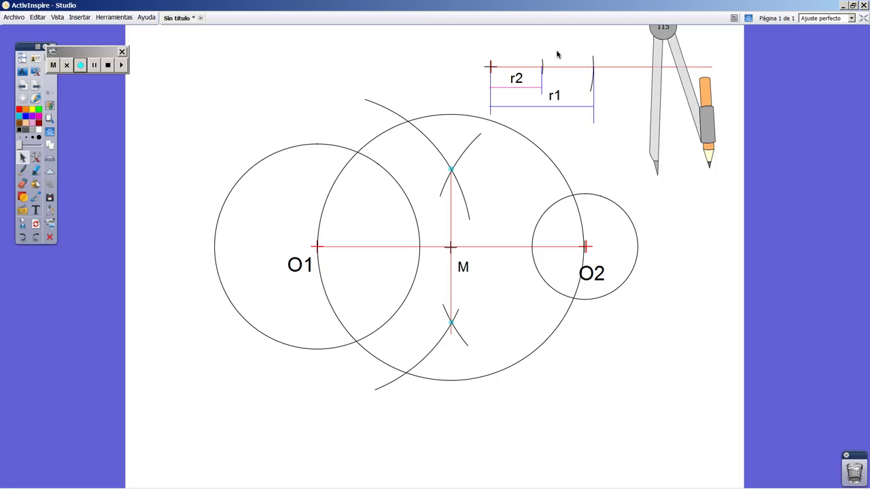
{"action": "left_click_drag", "start_coordinate": [652, 38], "coordinate": [540, 68]}
{"action": "mouse_move", "coordinate": [557, 99]}
{"action": "left_mouse_down"}
{"action": "mouse_move", "coordinate": [438, 134]}
{"action": "mouse_move", "coordinate": [503, 286]}
{"action": "mouse_move", "coordinate": [528, 127]}
{"action": "mouse_move", "coordinate": [615, 41]}
{"action": "mouse_move", "coordinate": [594, 14]}
{"action": "mouse_move", "coordinate": [582, 17]}
{"action": "left_mouse_up"}
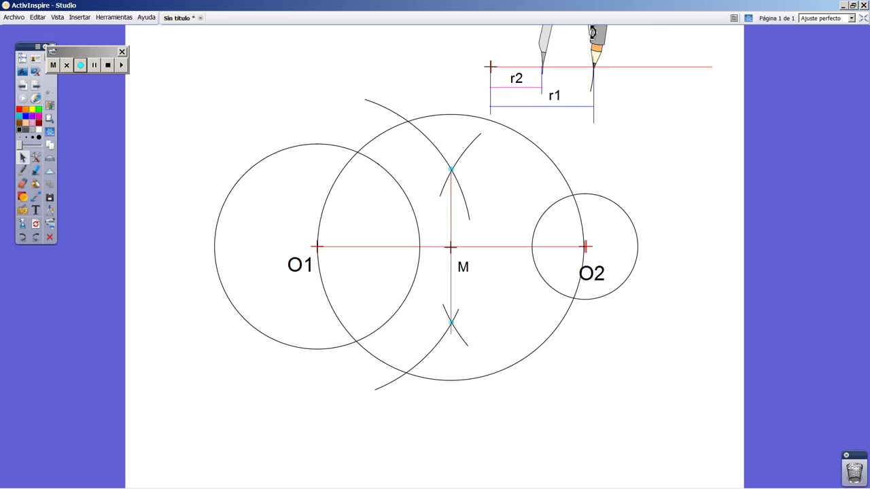
{"action": "left_click_drag", "start_coordinate": [550, 41], "coordinate": [324, 219]}
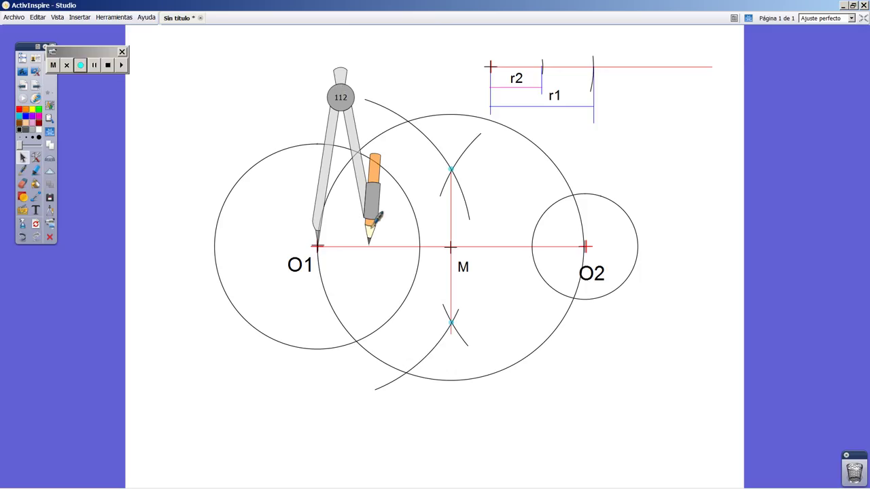
{"action": "mouse_move", "coordinate": [377, 216]}
{"action": "left_mouse_down"}
{"action": "mouse_move", "coordinate": [188, 315]}
{"action": "mouse_move", "coordinate": [381, 381]}
{"action": "mouse_move", "coordinate": [434, 272]}
{"action": "mouse_move", "coordinate": [401, 167]}
{"action": "left_mouse_up"}
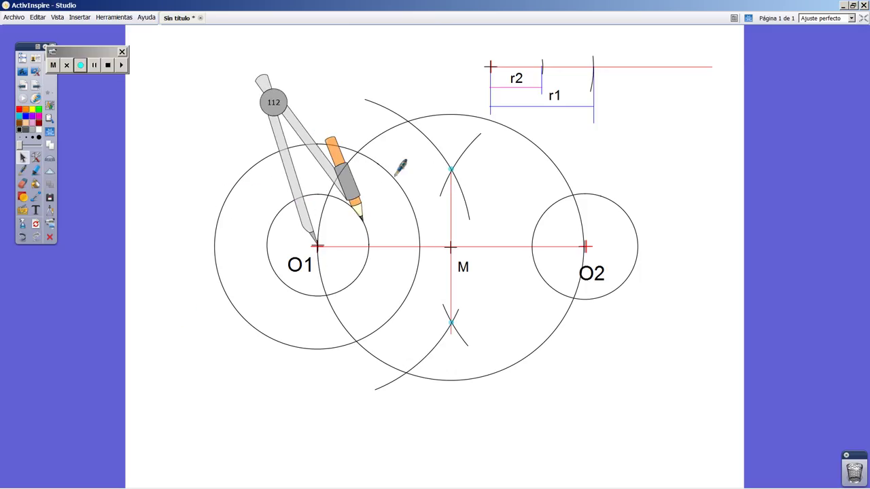
{"action": "left_click_drag", "start_coordinate": [270, 104], "coordinate": [522, 246]}
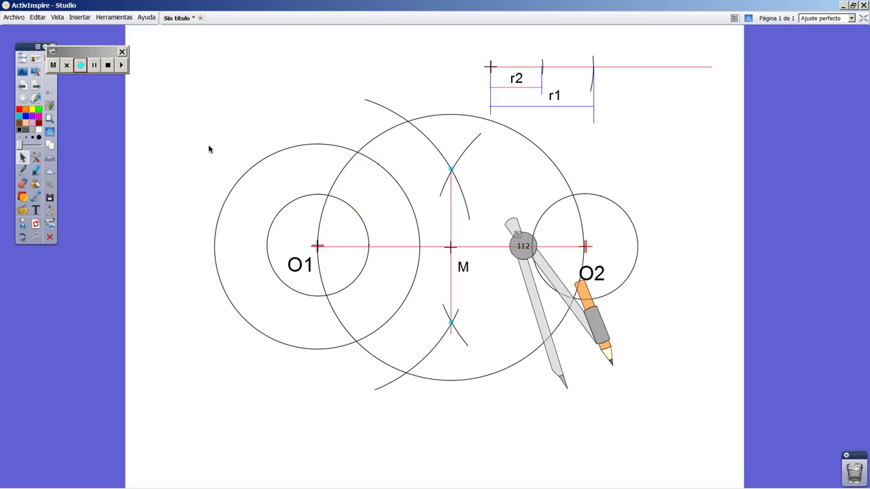
Step: Mark in cyan the two points where the small inner circle around O1 crosses the circle centred on M
{"action": "left_click", "coordinate": [36, 170]}
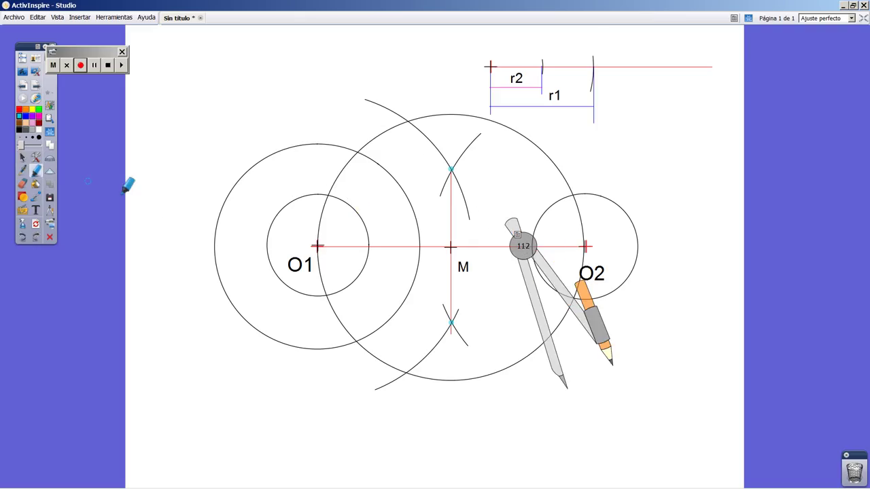
{"action": "left_click", "coordinate": [327, 197]}
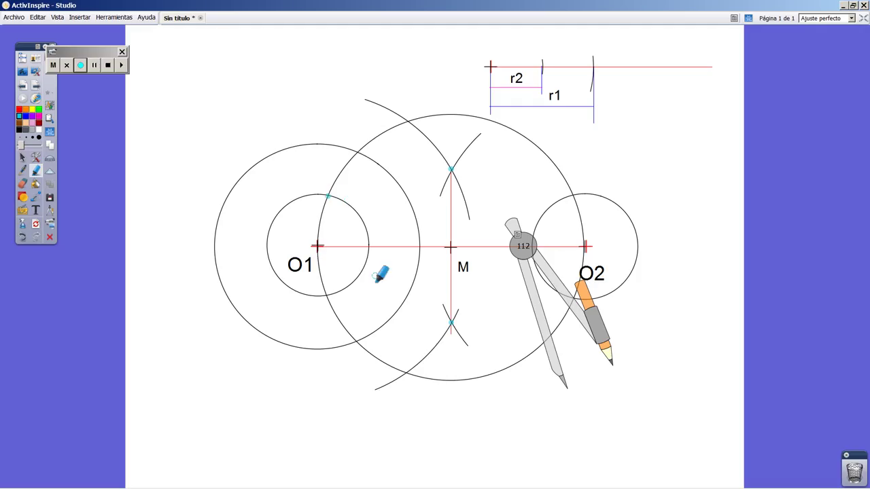
{"action": "left_click", "coordinate": [327, 297]}
Step: Label the upper cyan intersection on the inner circle as T1 and the lower one as T2
{"action": "left_click", "coordinate": [36, 210]}
{"action": "left_click", "coordinate": [318, 198]}
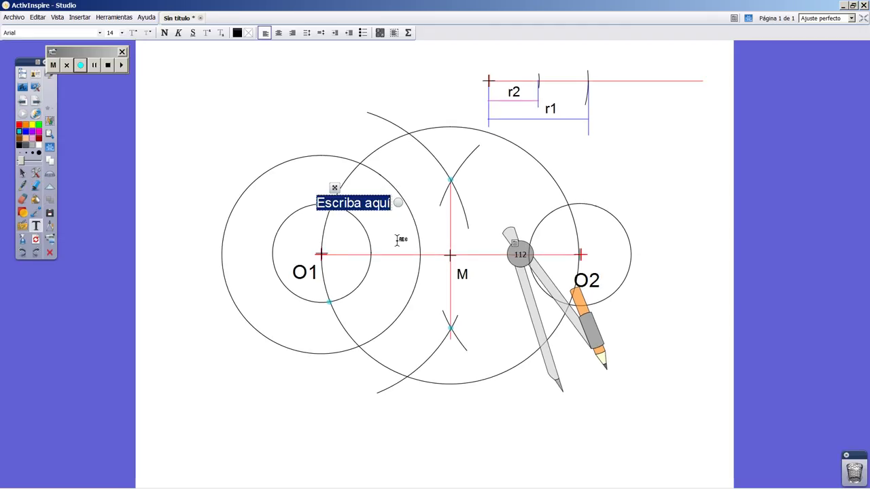
{"action": "type", "text": "T1"}
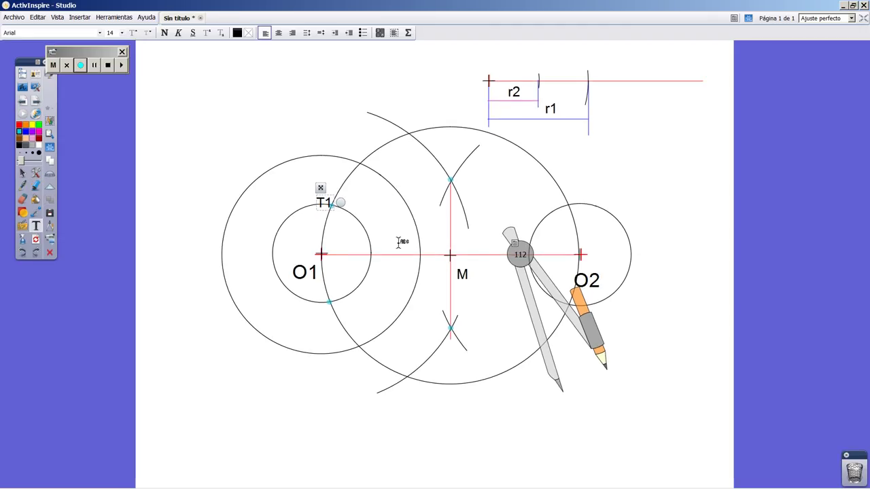
{"action": "left_click", "coordinate": [304, 308]}
{"action": "left_click", "coordinate": [304, 308]}
{"action": "type", "text": "T2"}
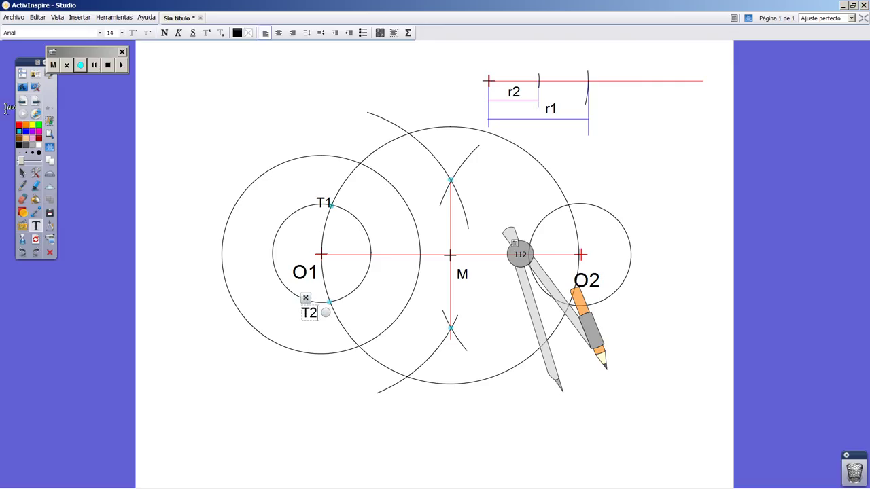
Step: Reposition the T2 label just below its point and the T1 label just above its point
{"action": "left_click", "coordinate": [22, 173]}
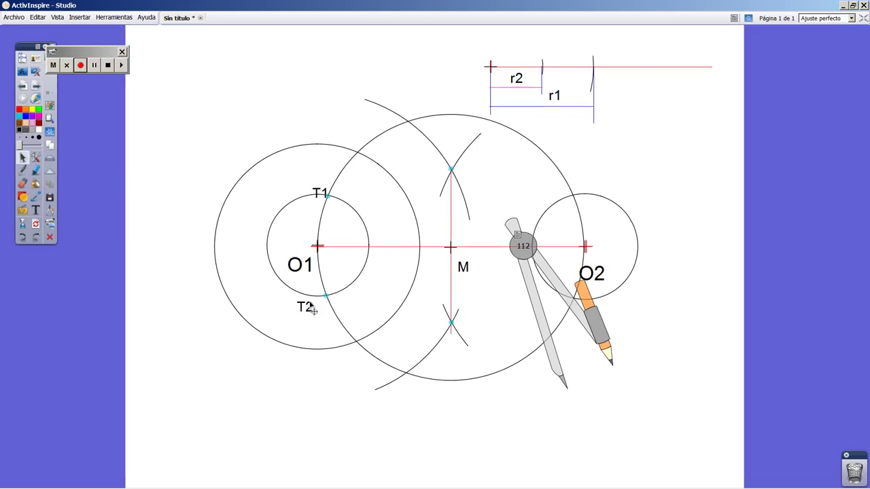
{"action": "left_click", "coordinate": [310, 314]}
{"action": "left_click_drag", "start_coordinate": [244, 285], "coordinate": [258, 286]}
{"action": "left_click", "coordinate": [319, 194]}
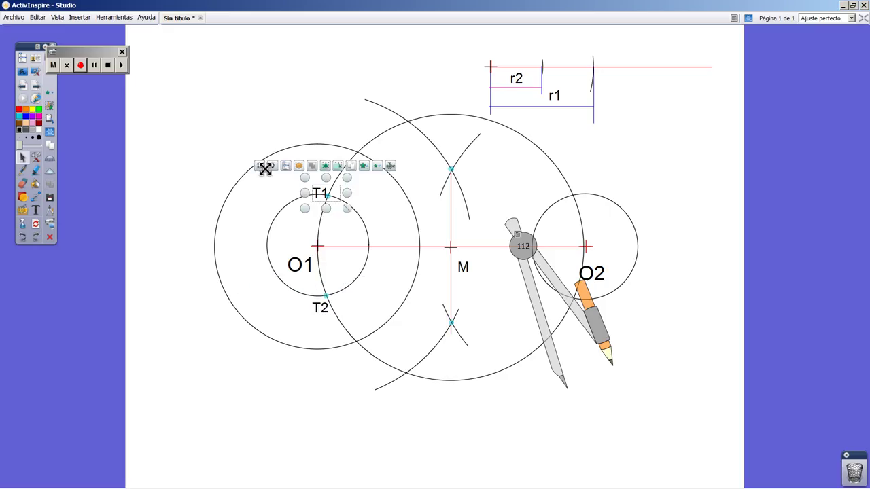
{"action": "left_click_drag", "start_coordinate": [261, 167], "coordinate": [261, 160]}
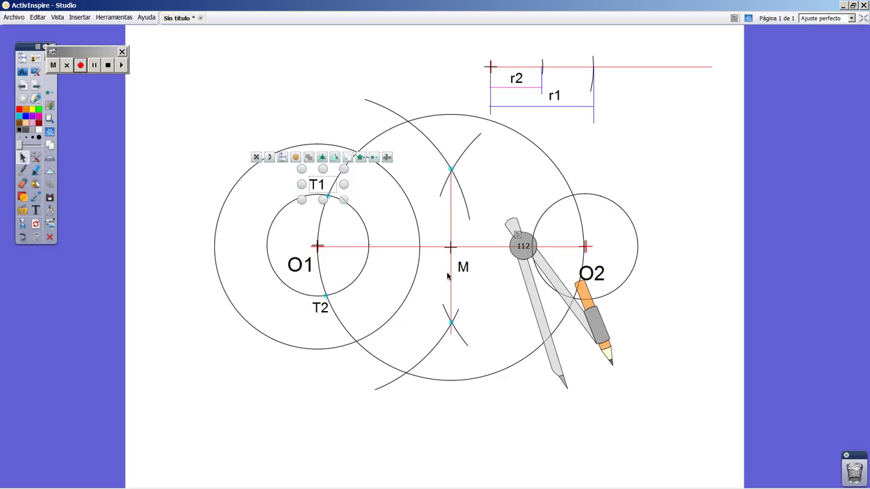
{"action": "left_click", "coordinate": [159, 161]}
Step: Draw two magenta straight lines from O1 through T1 and through T2, each extended to the outer circle around O1
{"action": "left_click", "coordinate": [23, 196]}
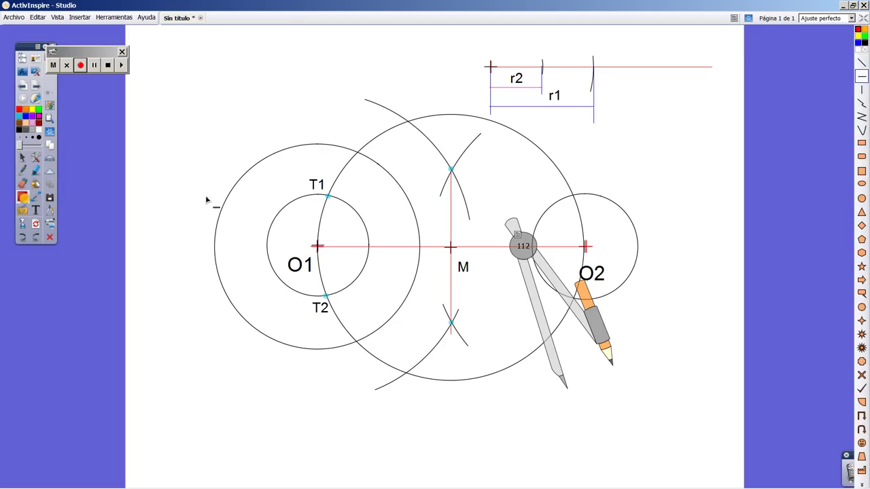
{"action": "left_click", "coordinate": [861, 65]}
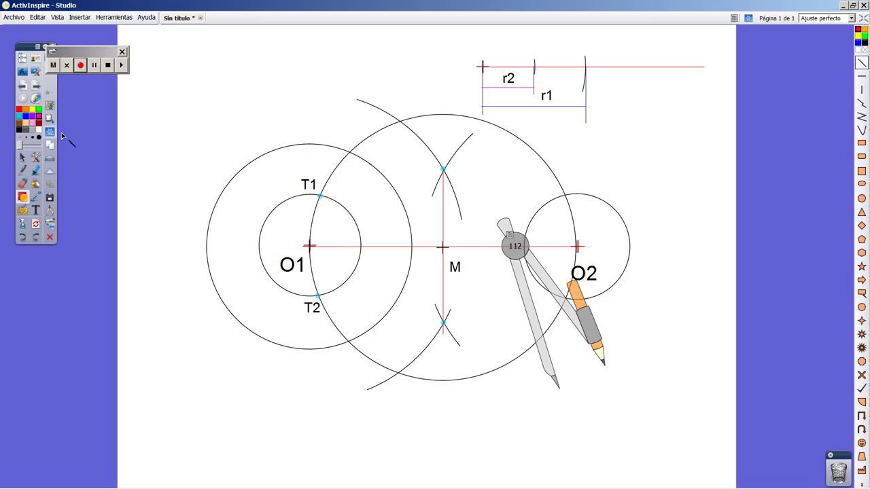
{"action": "left_click_drag", "start_coordinate": [310, 247], "coordinate": [332, 146]}
{"action": "left_click_drag", "start_coordinate": [310, 247], "coordinate": [331, 350]}
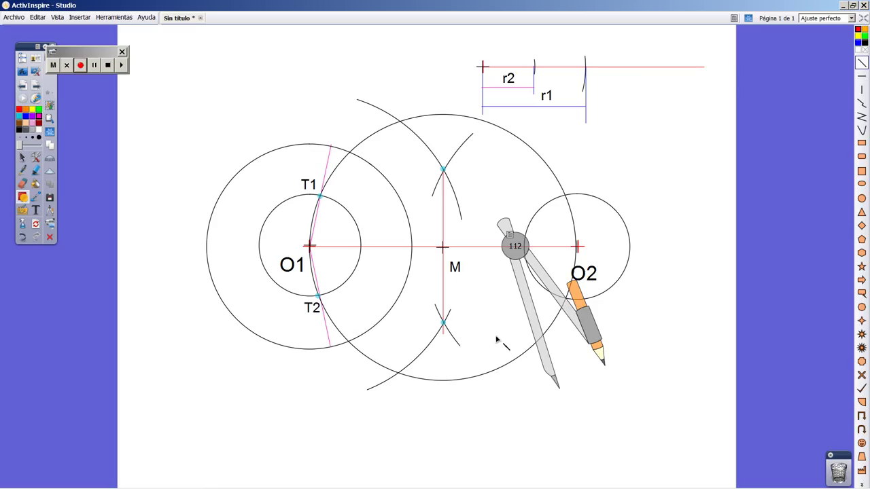
Step: Mark in cyan where both magenta lines meet the outer circle, and label the upper point T3 just above it
{"action": "left_click", "coordinate": [36, 169]}
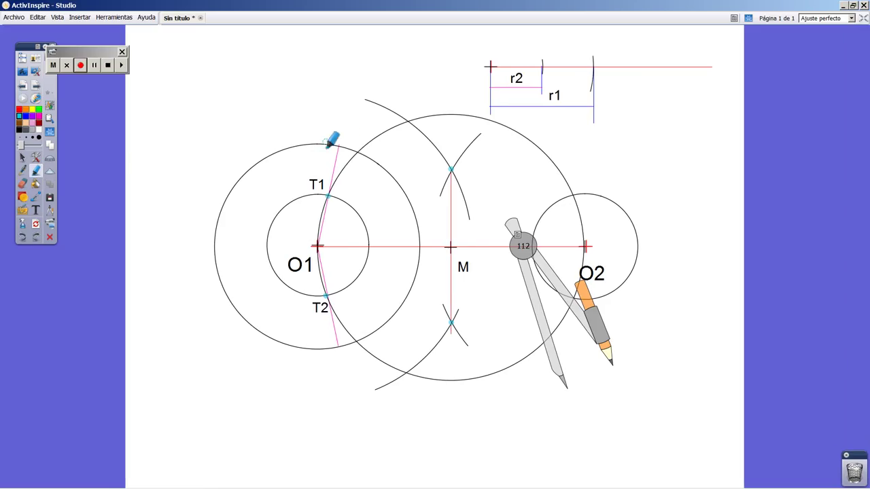
{"action": "left_click", "coordinate": [337, 145]}
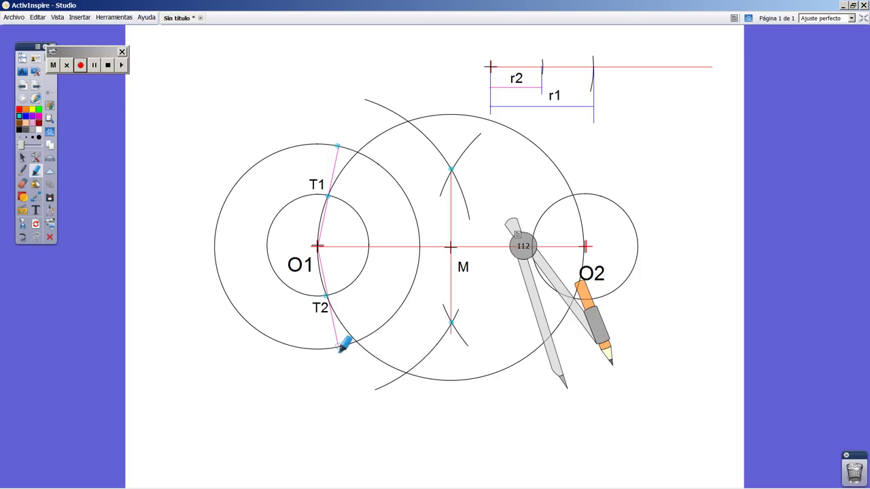
{"action": "left_click", "coordinate": [36, 210]}
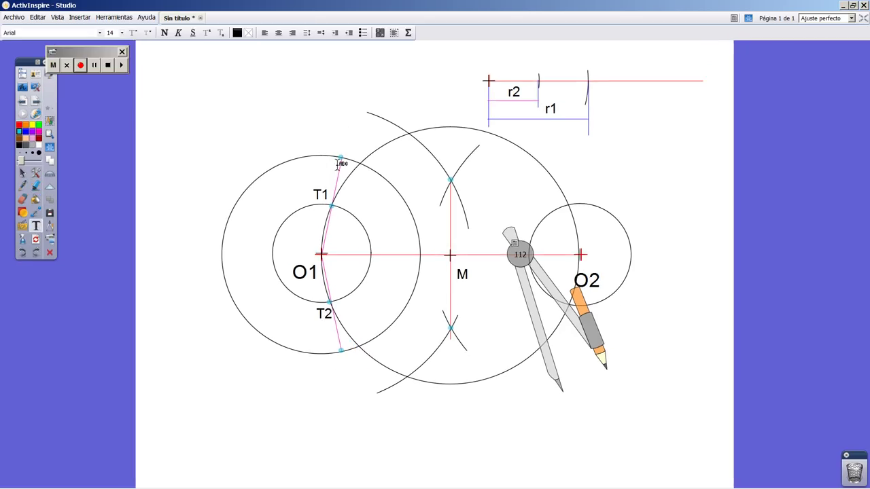
{"action": "left_click", "coordinate": [333, 145]}
{"action": "type", "text": "T3"}
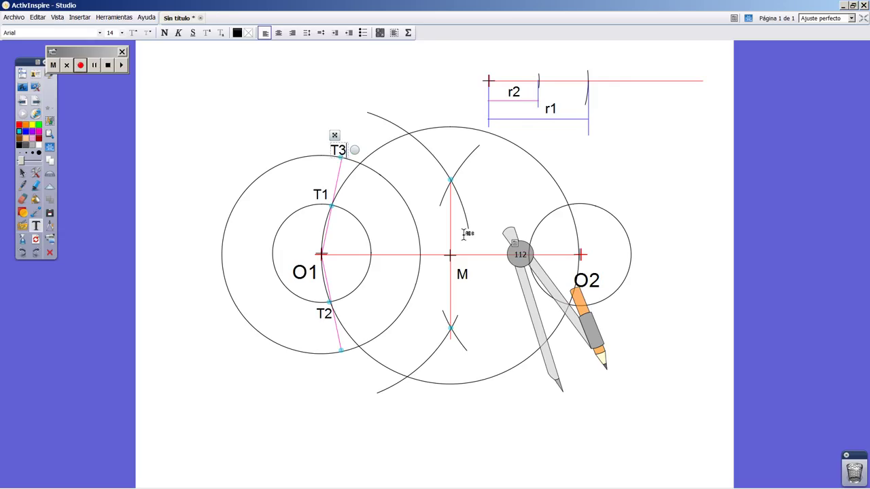
{"action": "left_click_drag", "start_coordinate": [335, 135], "coordinate": [334, 130]}
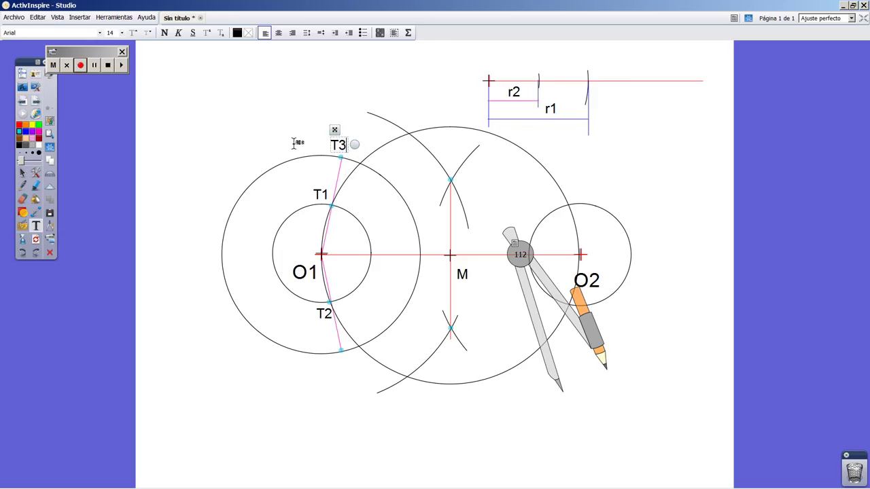
Step: Add a T3 text label and place it just below the lower cyan point on the outer circle
{"action": "left_click", "coordinate": [346, 369]}
{"action": "left_click", "coordinate": [389, 408]}
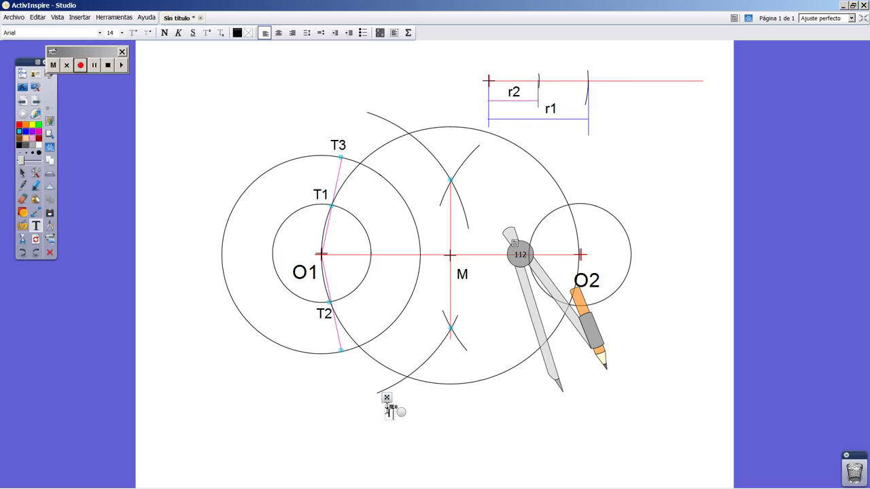
{"action": "type", "text": "T3"}
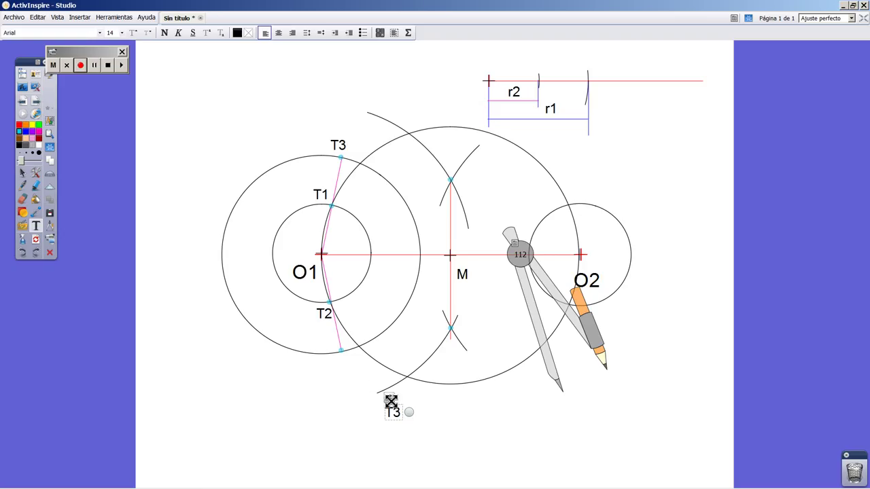
{"action": "left_click_drag", "start_coordinate": [386, 398], "coordinate": [331, 355]}
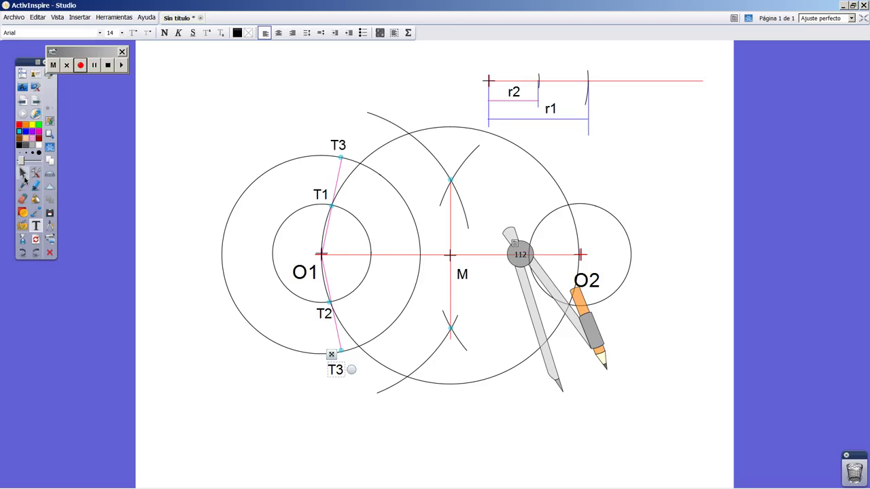
Step: Move the compass down clear of the circle around O2, and change the lower T3 label on the outer circle to T4
{"action": "left_click", "coordinate": [23, 178]}
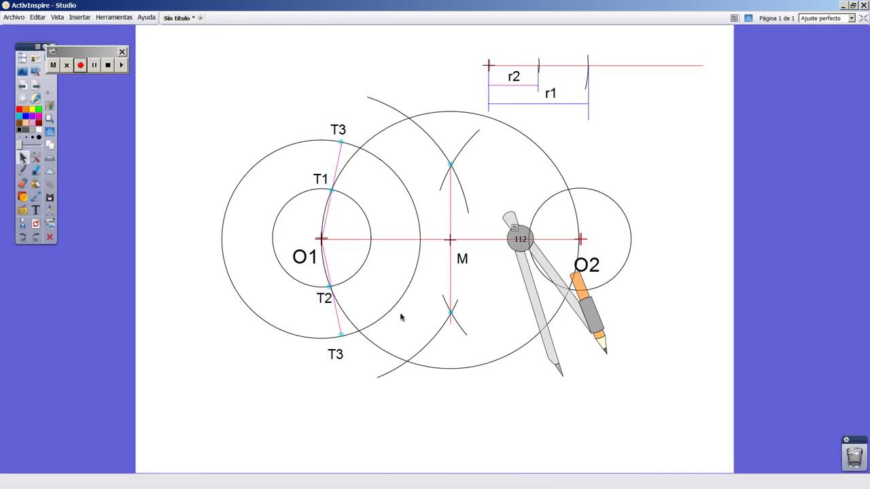
{"action": "left_click_drag", "start_coordinate": [523, 246], "coordinate": [515, 345]}
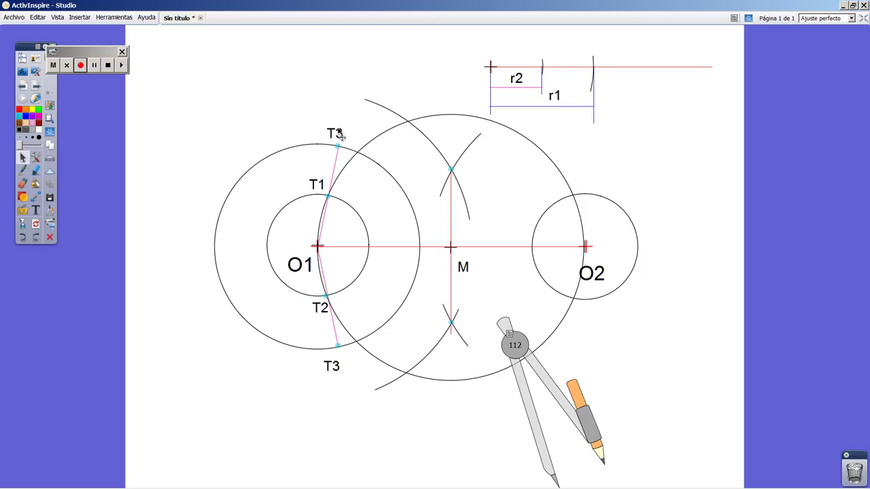
{"action": "left_click", "coordinate": [338, 371]}
{"action": "left_click", "coordinate": [38, 211]}
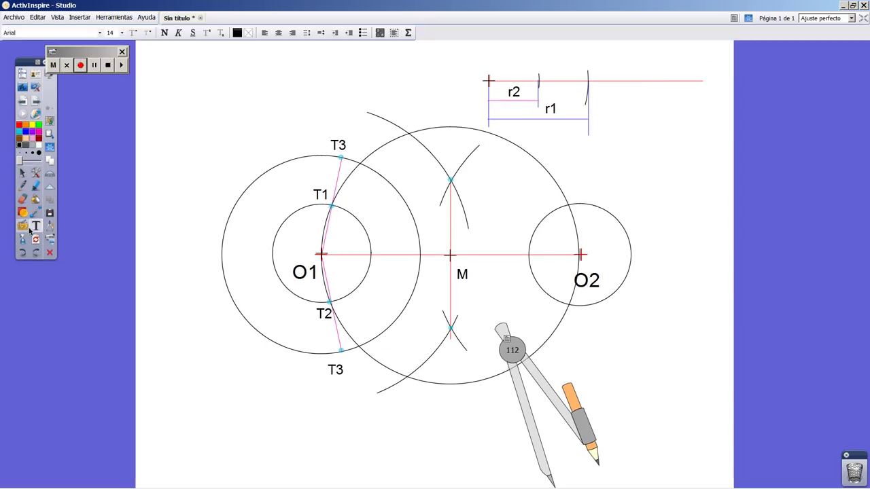
{"action": "left_click", "coordinate": [345, 373]}
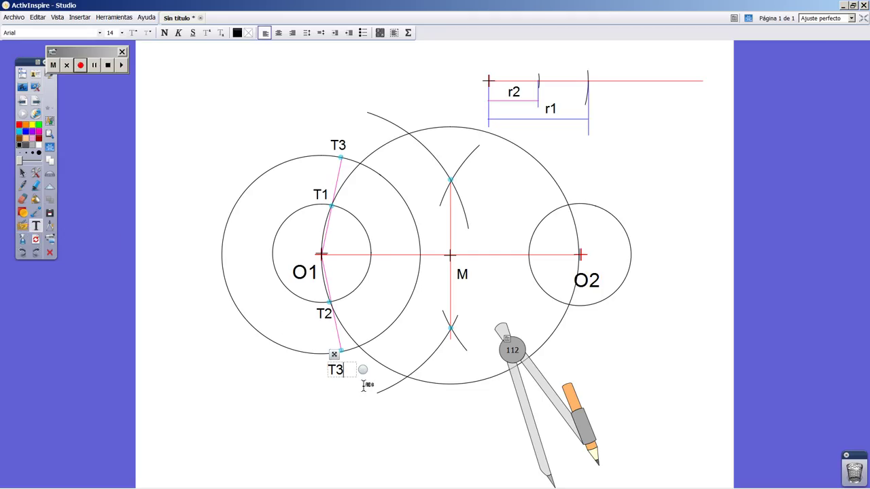
{"action": "key", "text": "BackSpace"}
{"action": "type", "text": "4"}
{"action": "left_click", "coordinate": [22, 175]}
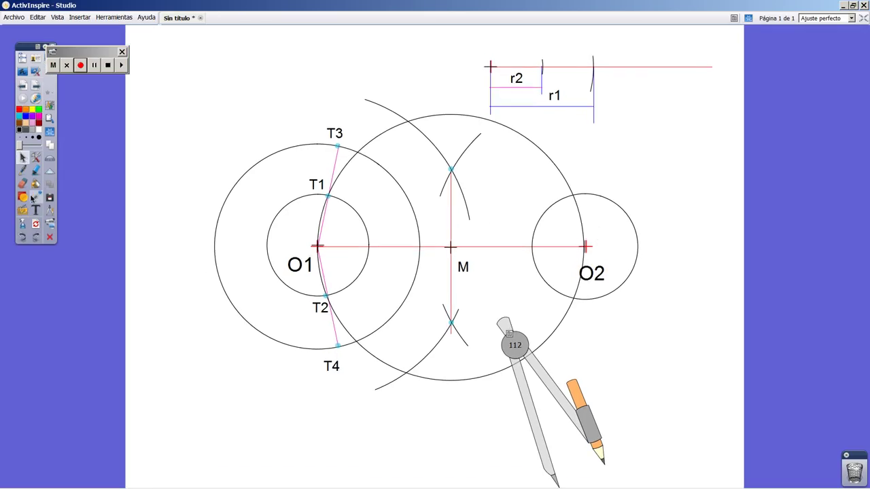
Step: Draw two magenta straight lines from O2 to its circle, one up parallel to O1–T3 and one down approximating the direction of O1–T4
{"action": "left_click", "coordinate": [23, 197]}
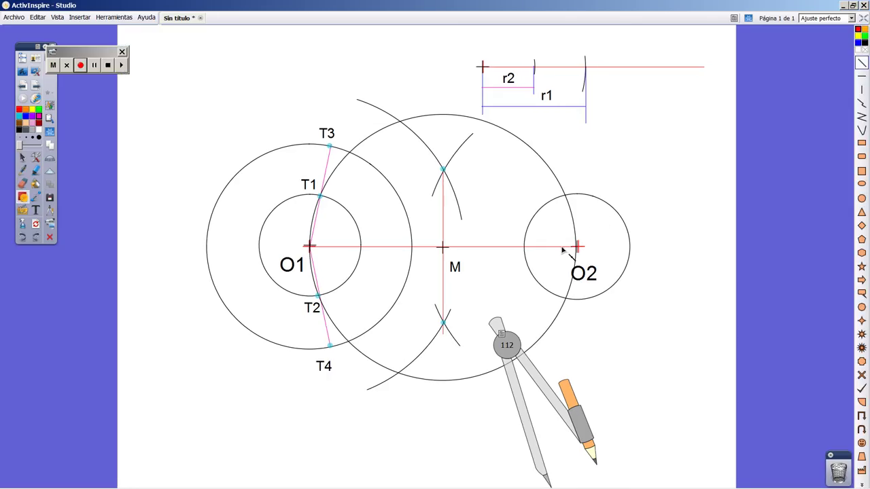
{"action": "left_click_drag", "start_coordinate": [578, 248], "coordinate": [589, 197]}
{"action": "left_click_drag", "start_coordinate": [577, 249], "coordinate": [595, 299]}
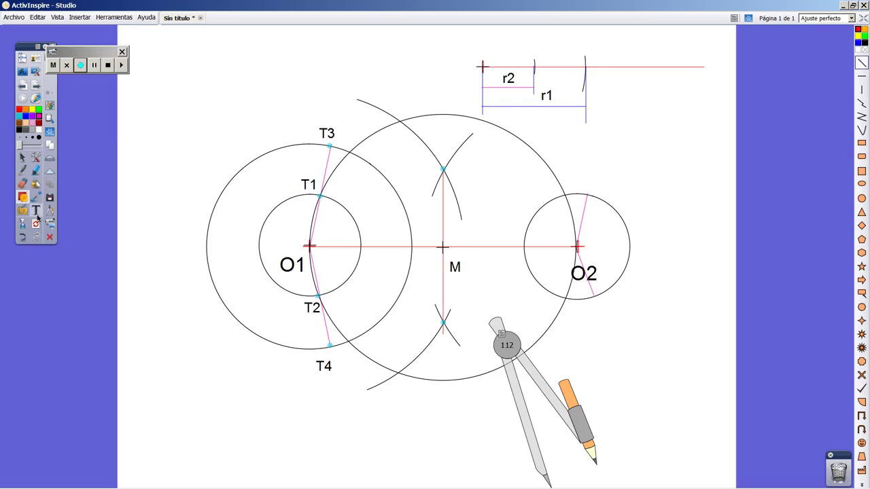
Step: Mark in cyan the points where the two magenta lines from O2 meet its circle
{"action": "left_click", "coordinate": [35, 170]}
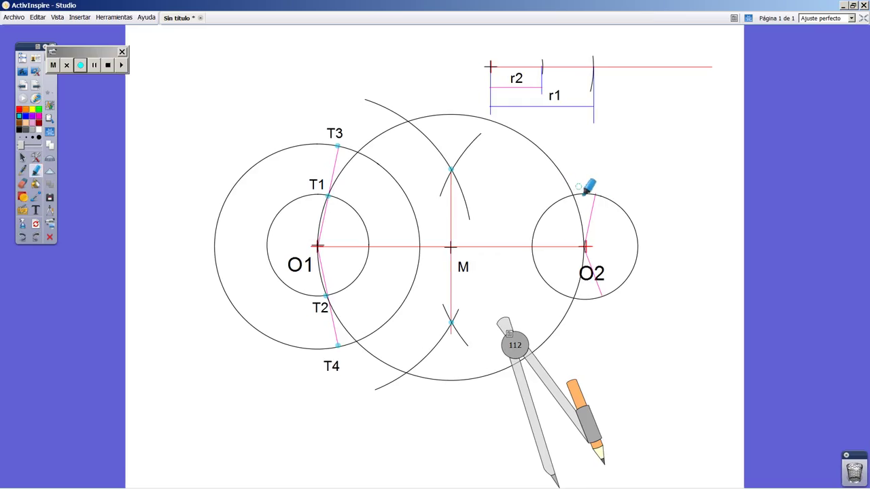
{"action": "left_click", "coordinate": [596, 195]}
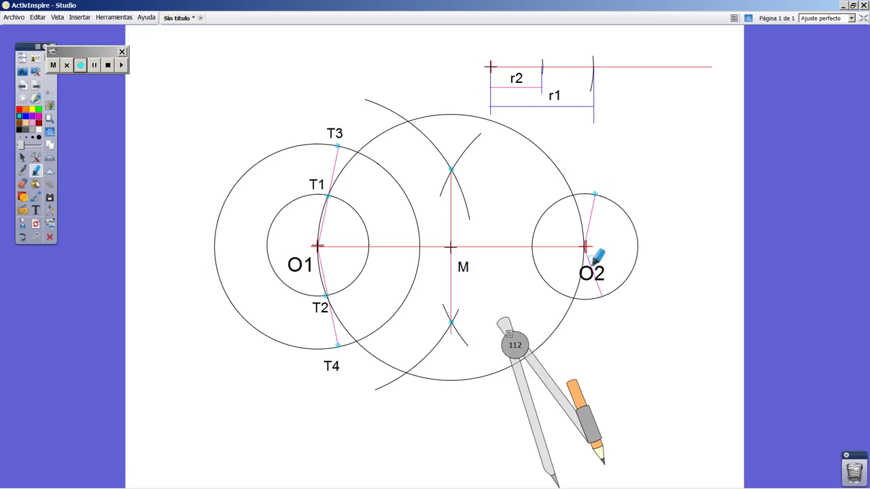
{"action": "left_click", "coordinate": [604, 295]}
Step: Add a T5 text label and place it just above the upper cyan point on the circle around O2
{"action": "left_click", "coordinate": [35, 211]}
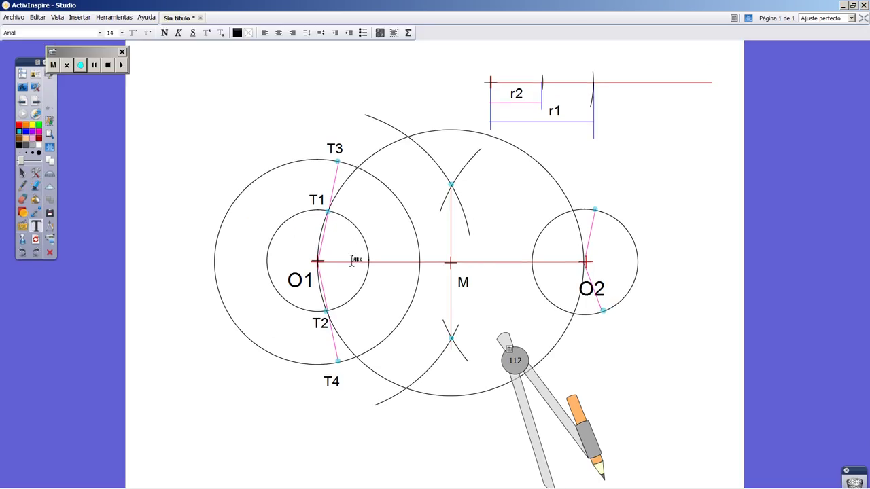
{"action": "left_click", "coordinate": [593, 190]}
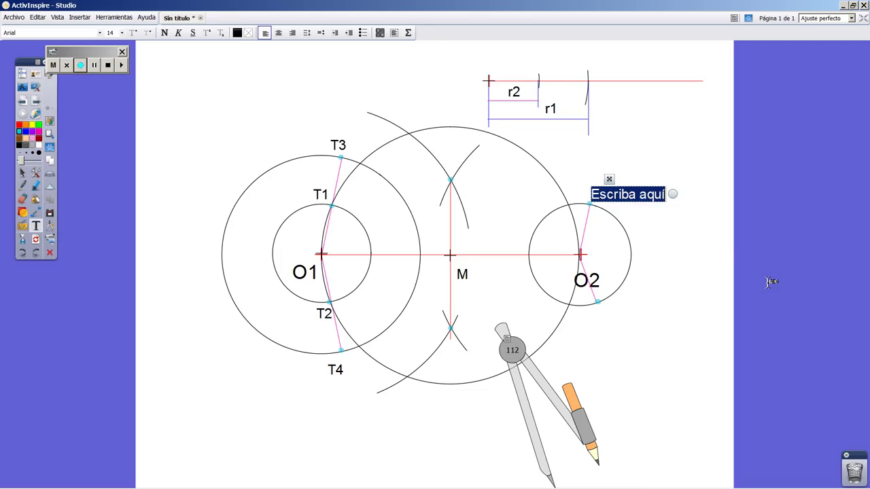
{"action": "type", "text": "T"}
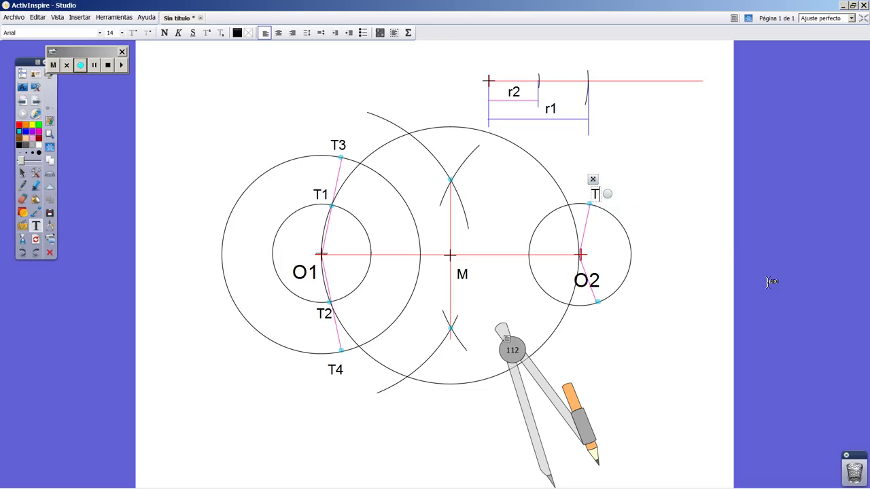
{"action": "type", "text": "5"}
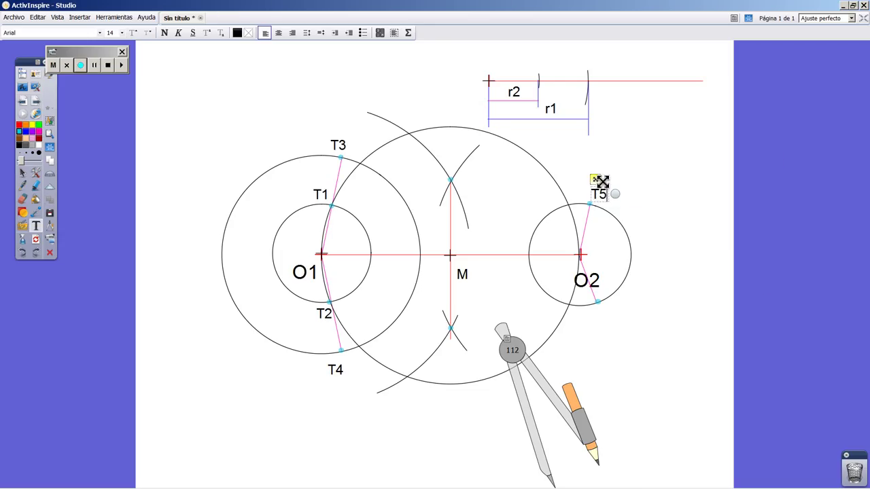
{"action": "left_click_drag", "start_coordinate": [602, 182], "coordinate": [591, 177]}
{"action": "left_click", "coordinate": [665, 358]}
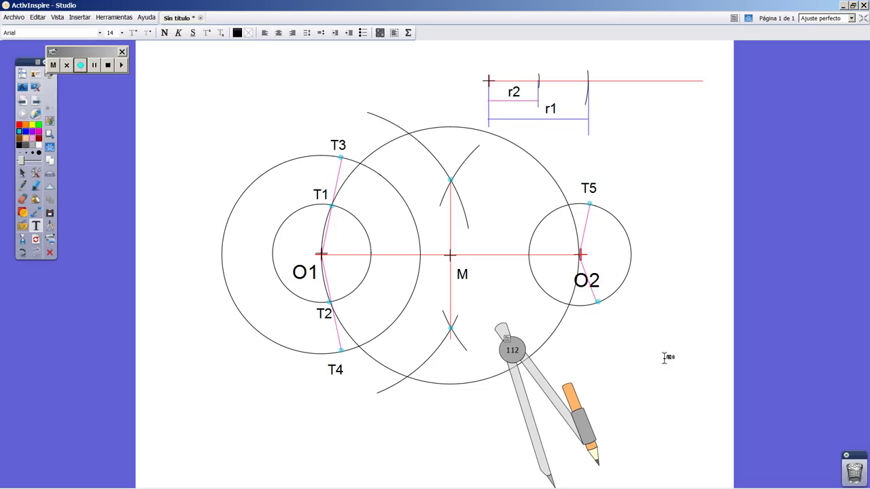
Step: Add a T6 text label and place it just below the lower cyan point on the circle around O2
{"action": "left_click", "coordinate": [664, 358]}
{"action": "type", "text": "T6"}
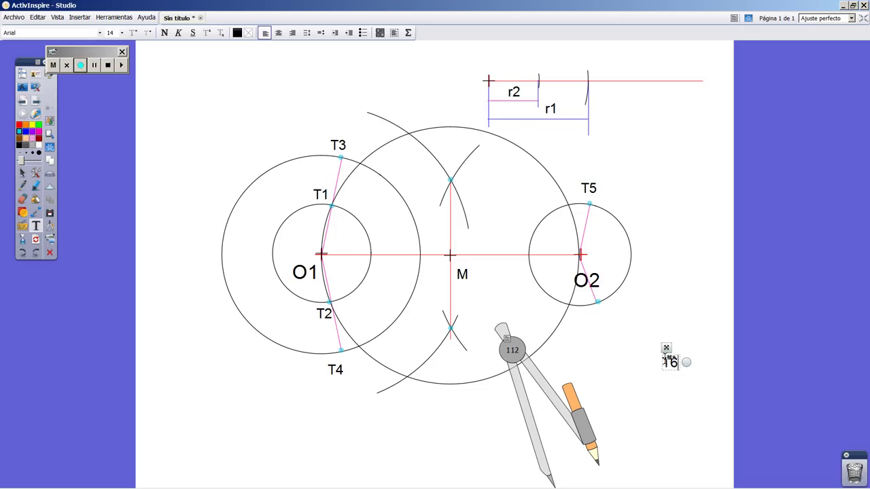
{"action": "left_click_drag", "start_coordinate": [670, 349], "coordinate": [596, 311]}
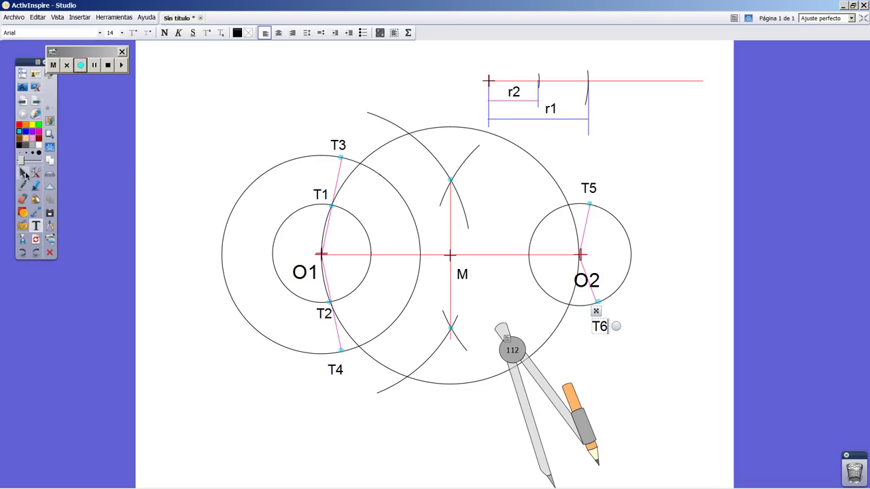
Step: Draw the two external tangents as thicker black straight lines, one from T3 to T5 and one from T4 to T6
{"action": "left_click", "coordinate": [22, 212]}
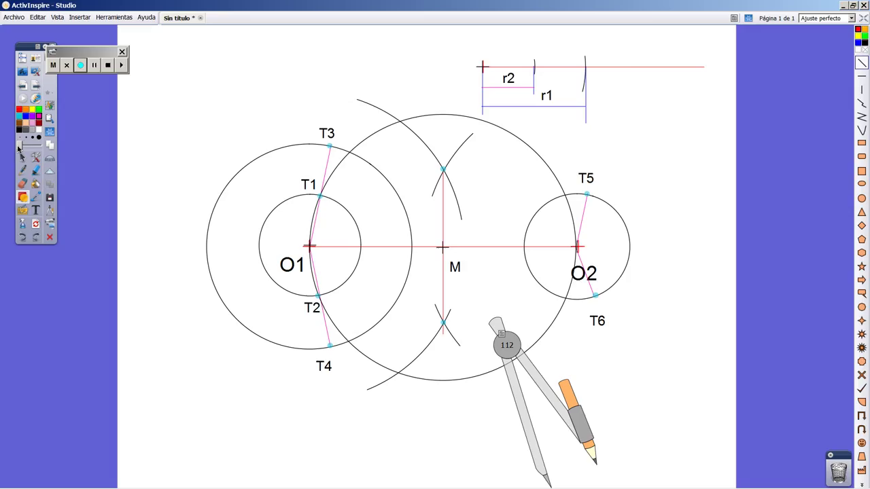
{"action": "mouse_move", "coordinate": [19, 151]}
{"action": "left_click_drag", "start_coordinate": [328, 145], "coordinate": [587, 196]}
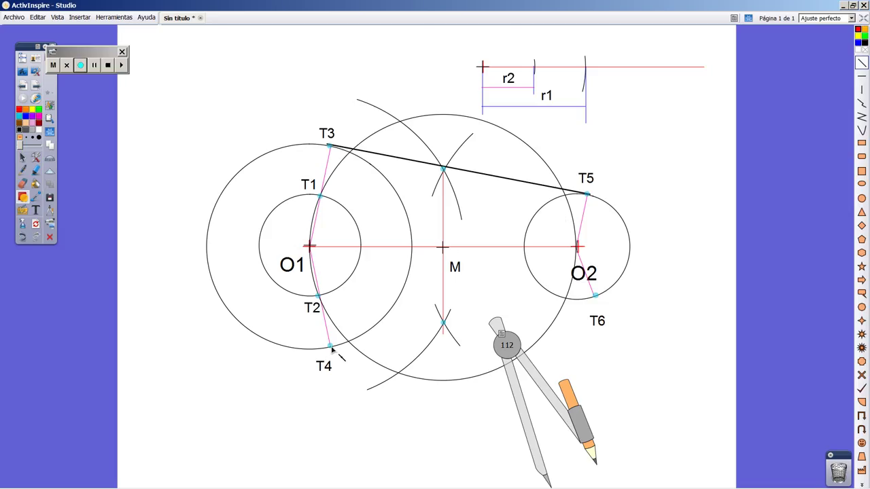
{"action": "mouse_move", "coordinate": [329, 345]}
{"action": "left_mouse_down"}
{"action": "mouse_move", "coordinate": [564, 324]}
{"action": "mouse_move", "coordinate": [607, 304]}
{"action": "mouse_move", "coordinate": [596, 297]}
{"action": "left_mouse_up"}
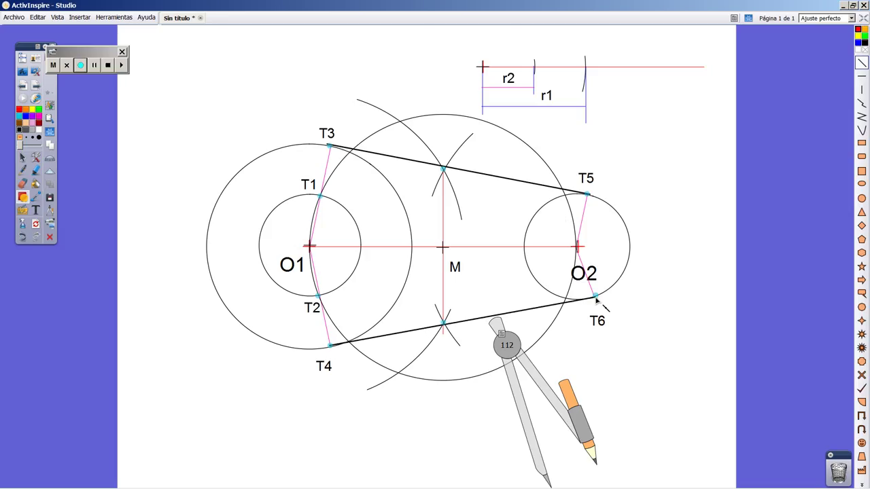